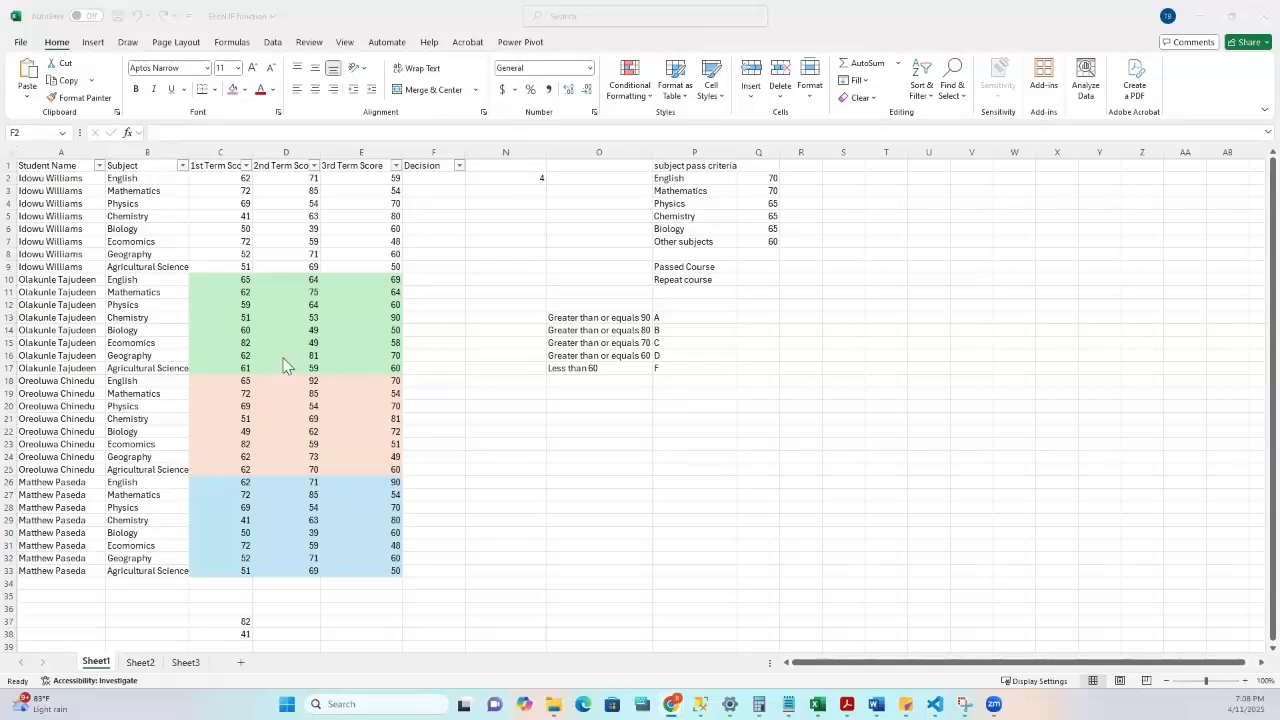
Examine the first student's name and subject entries in rows 2 to 9 of the score table.
drag(146, 267, 130, 180)
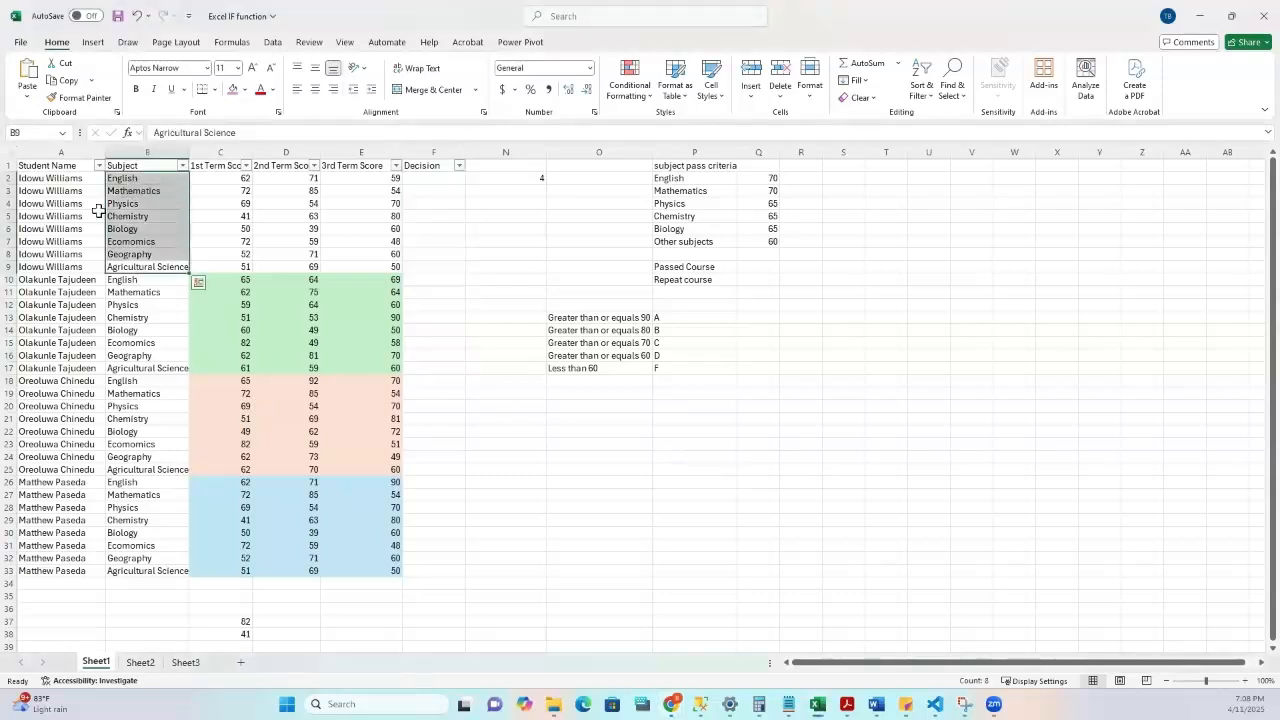
drag(50, 182, 50, 267)
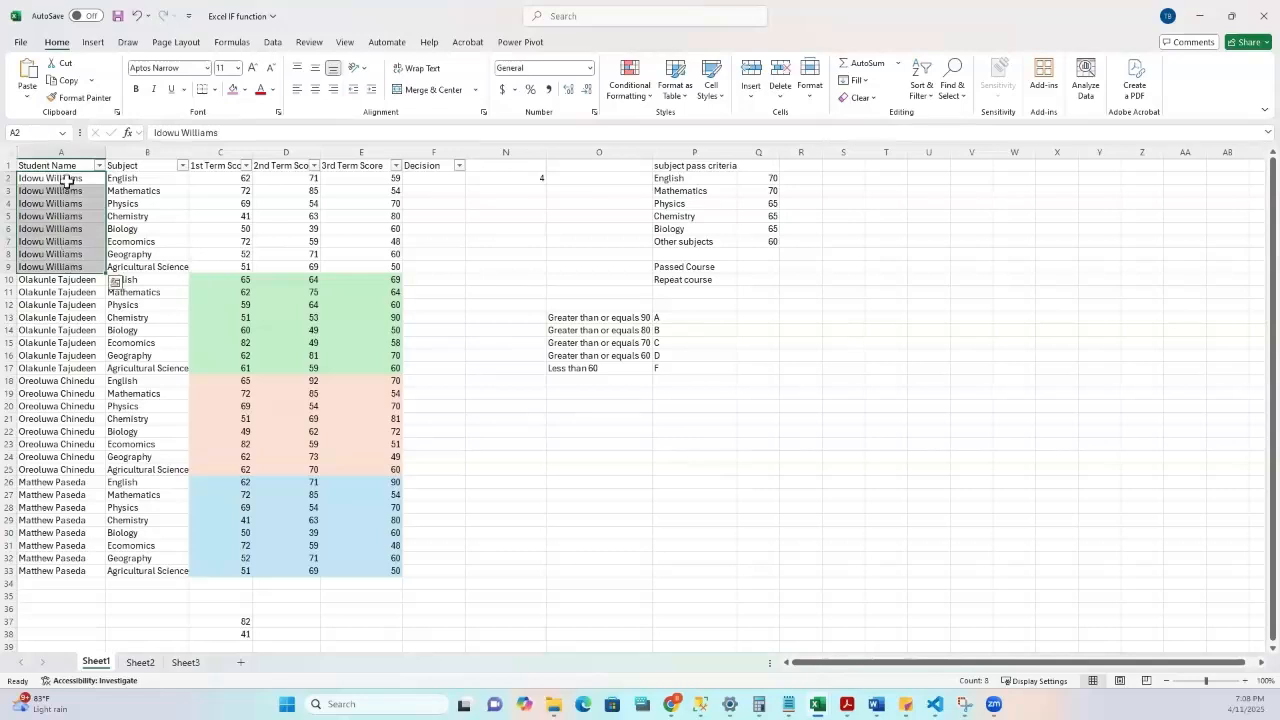
drag(150, 178, 147, 266)
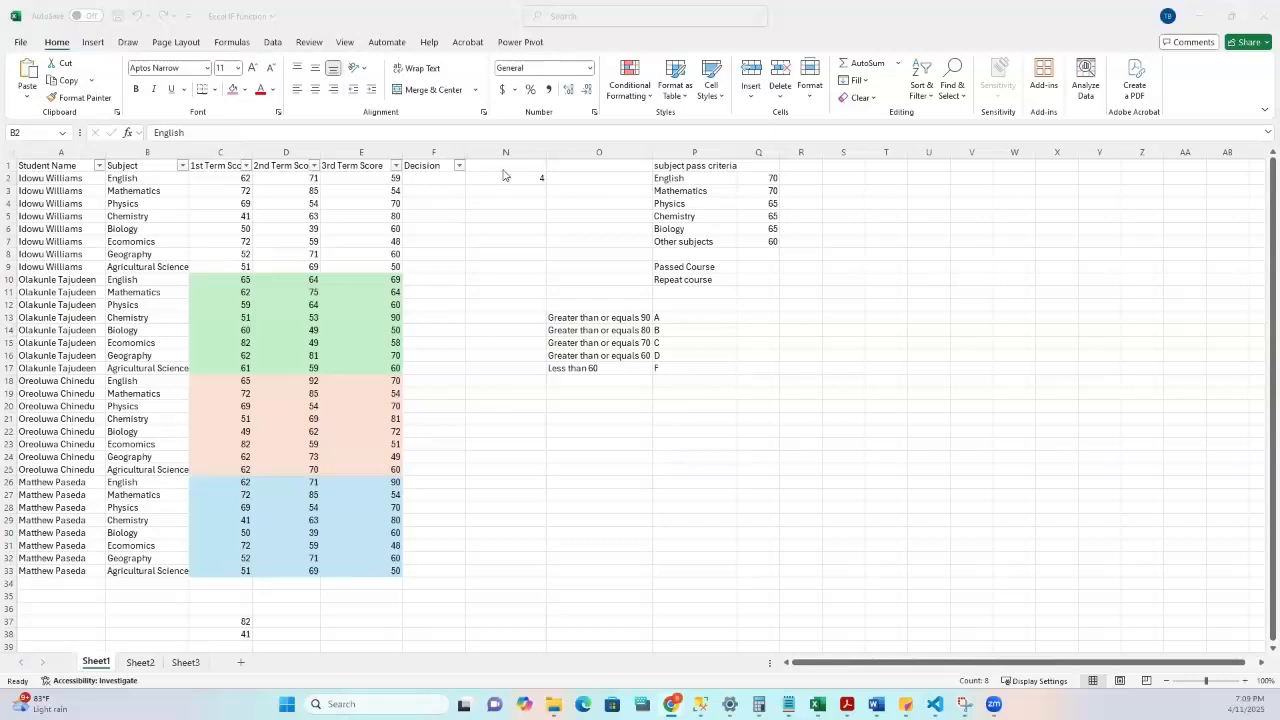
Fit the subject pass criteria column to its contents and review the pass marks for the individual and other subjects.
double_click(737, 152)
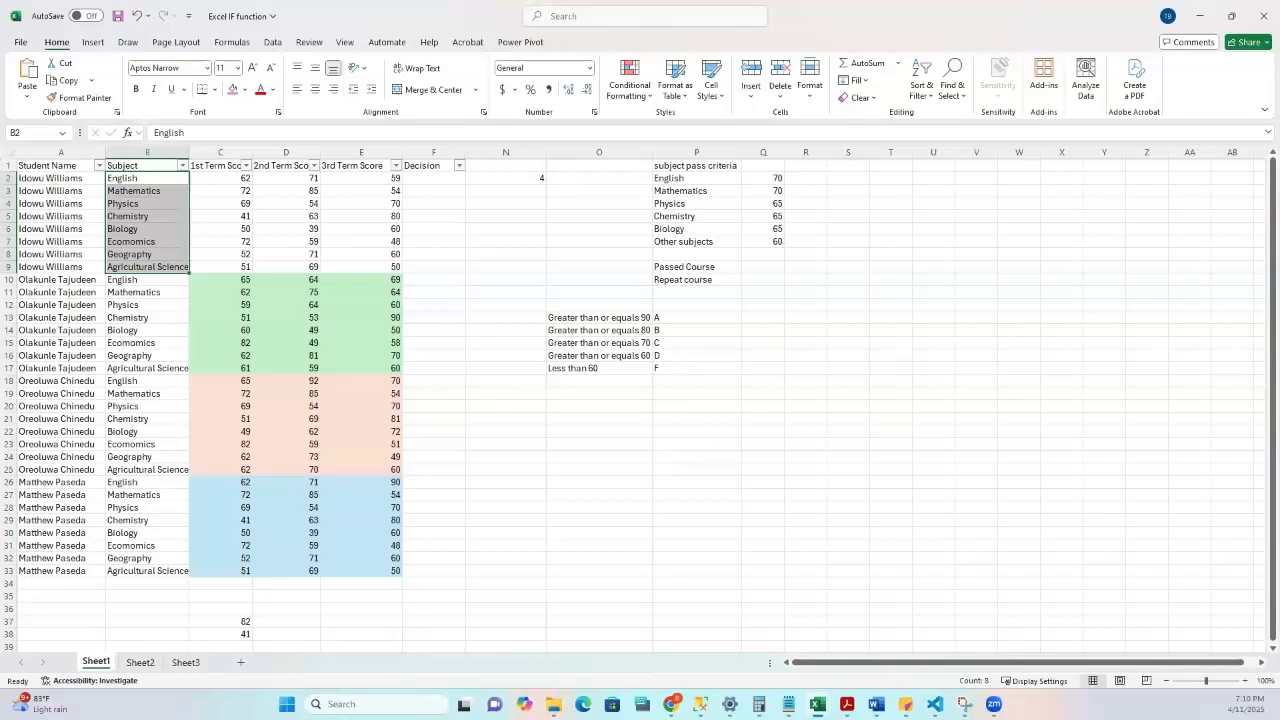
key(alt+Tab)
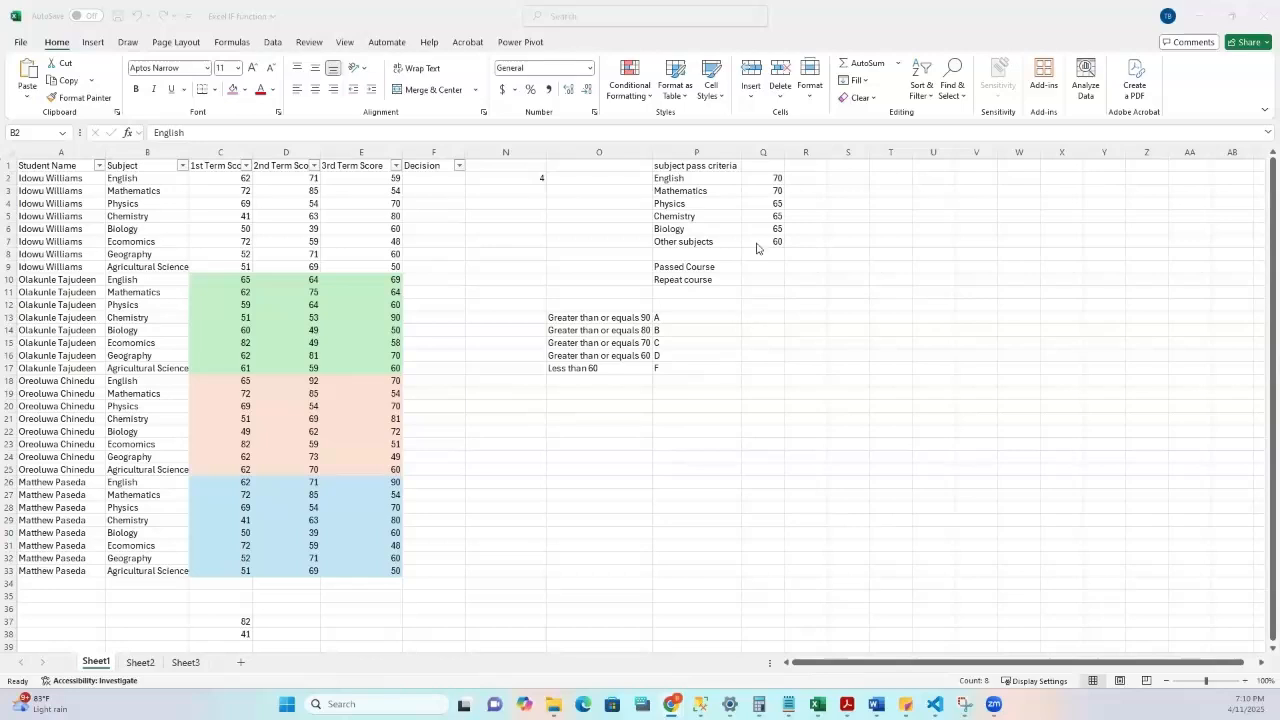
click(775, 190)
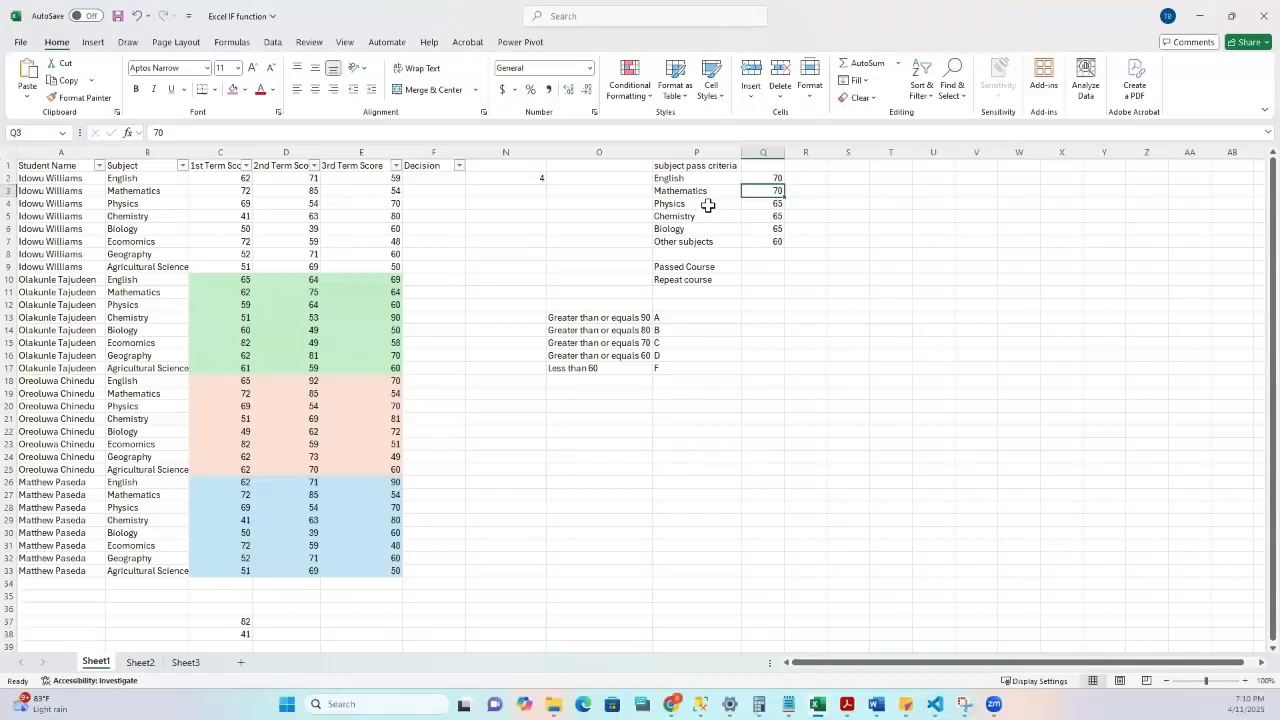
drag(712, 203, 762, 212)
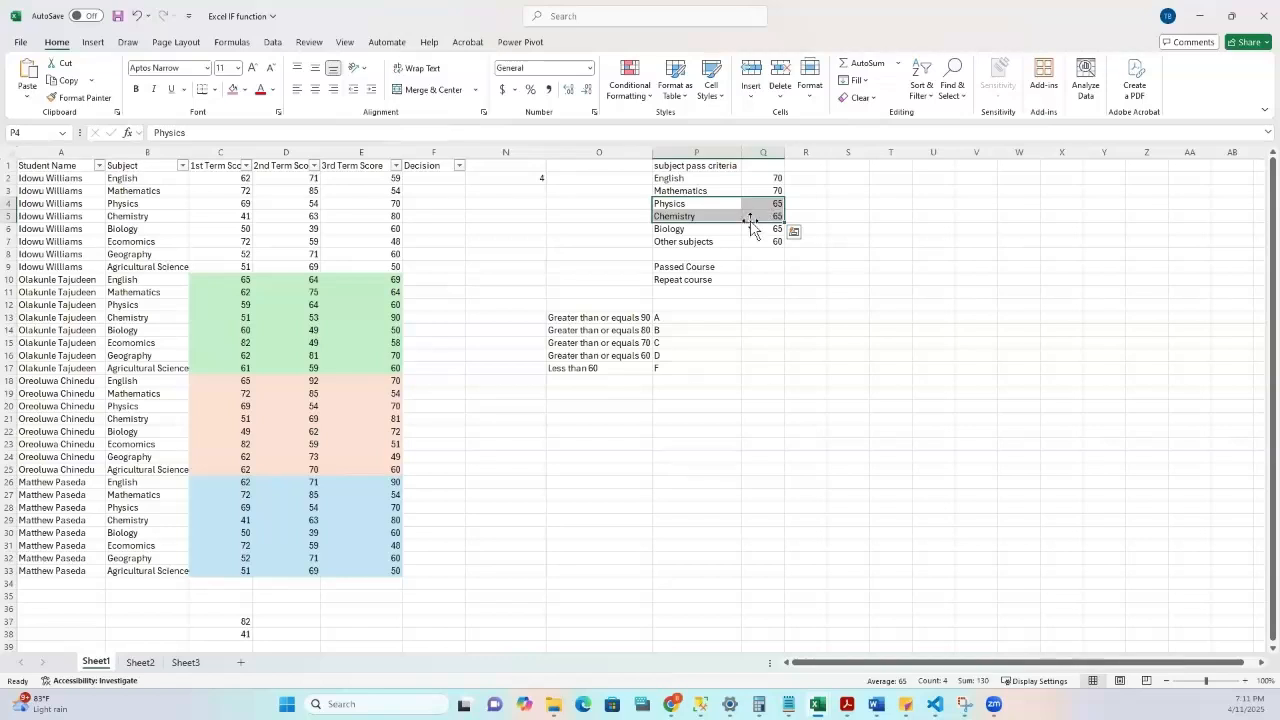
click(752, 229)
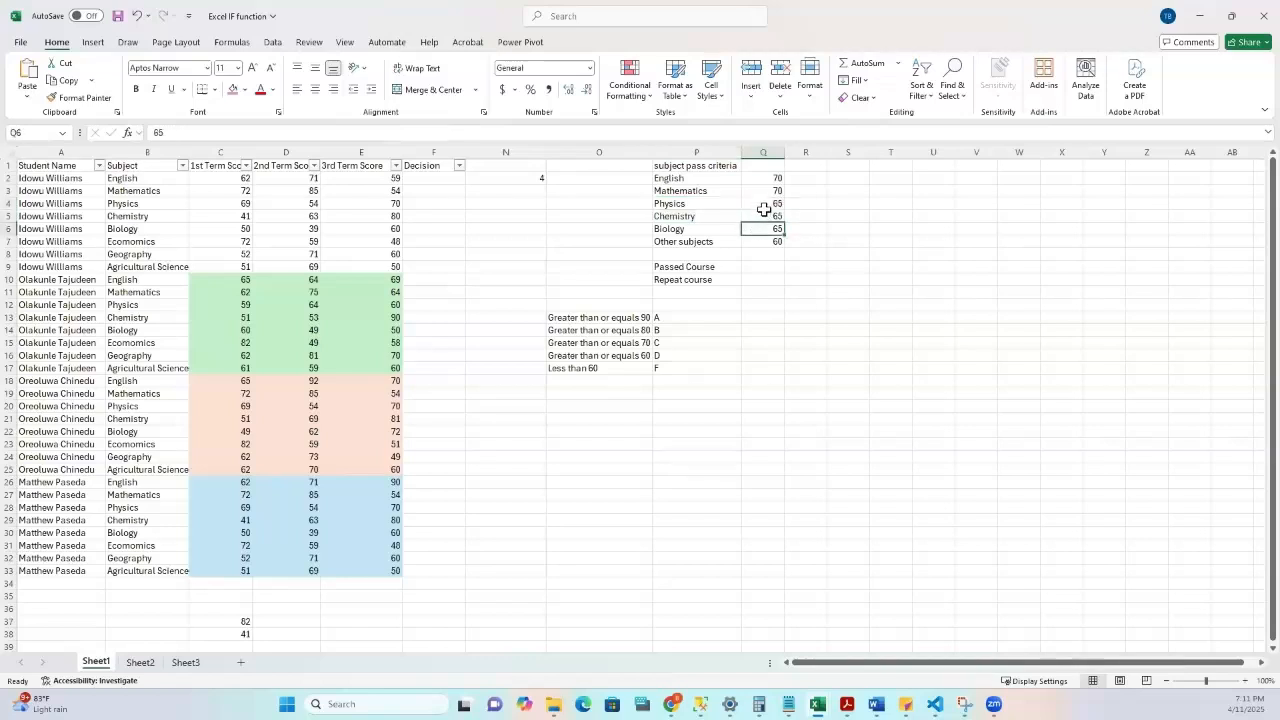
drag(764, 207, 768, 224)
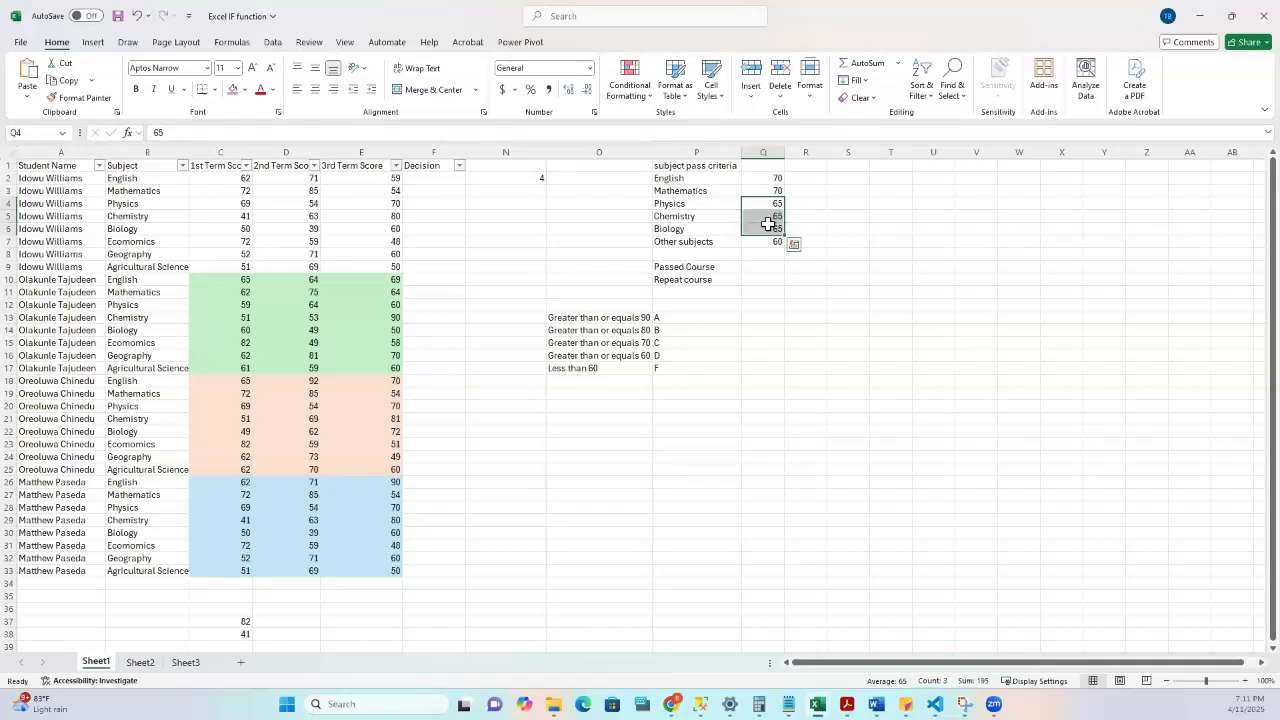
click(765, 205)
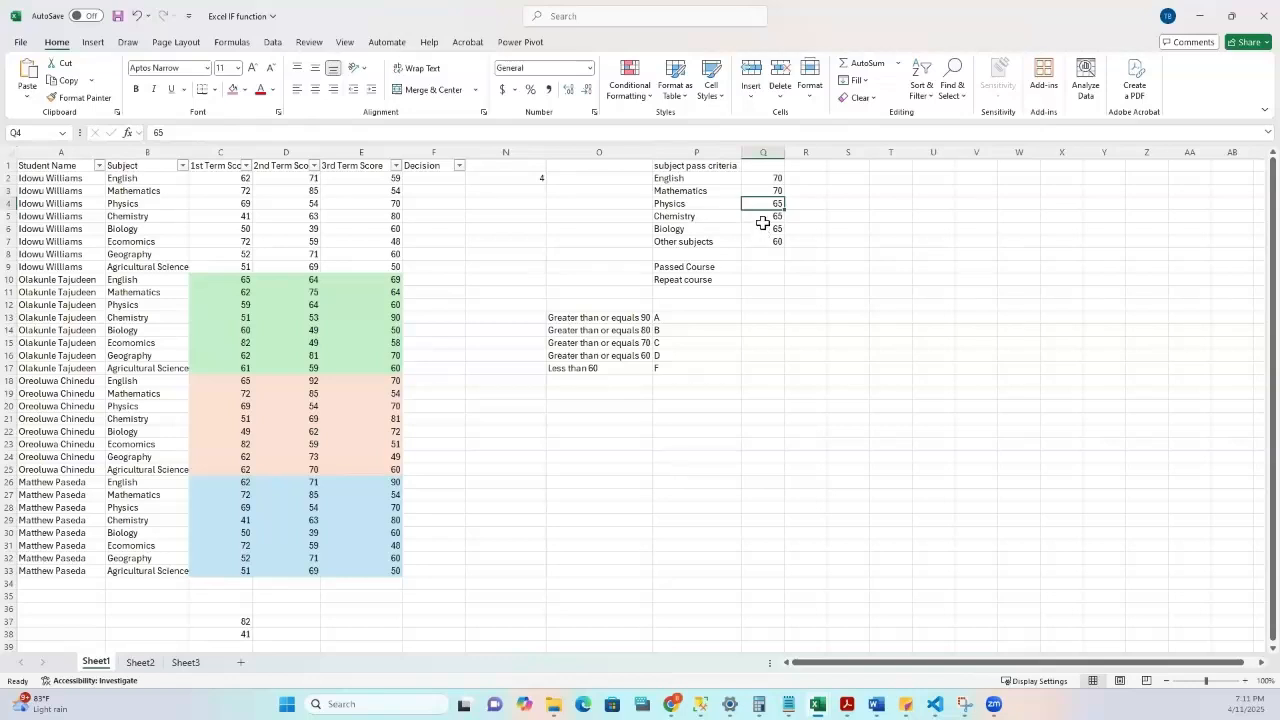
click(770, 242)
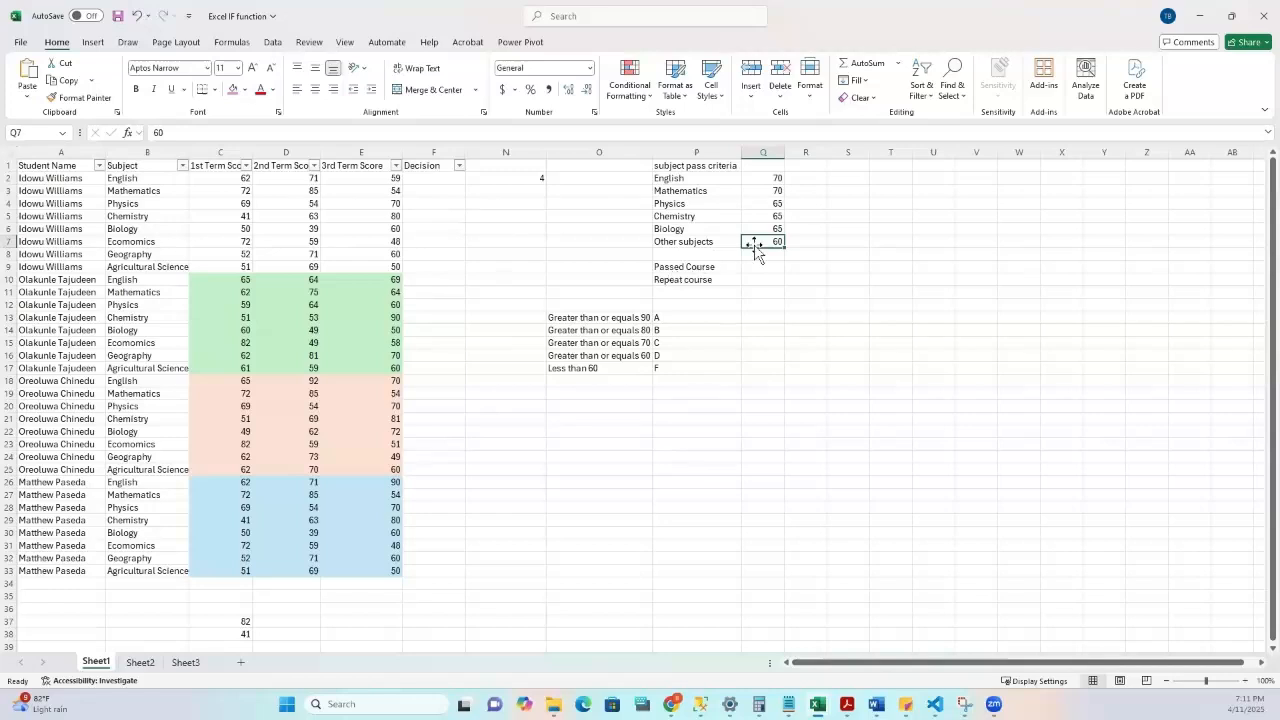
Examine the two possible decision labels, Passed Course and Repeat course, below the pass criteria.
click(700, 268)
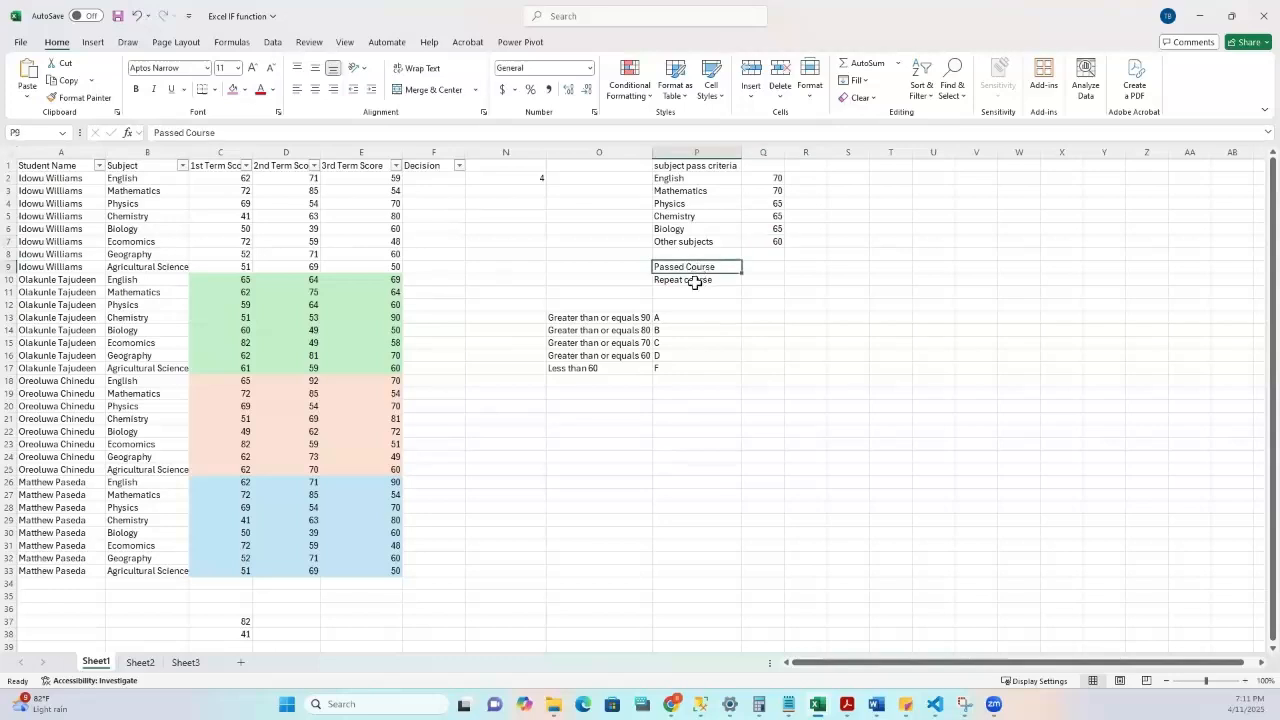
click(695, 281)
click(703, 266)
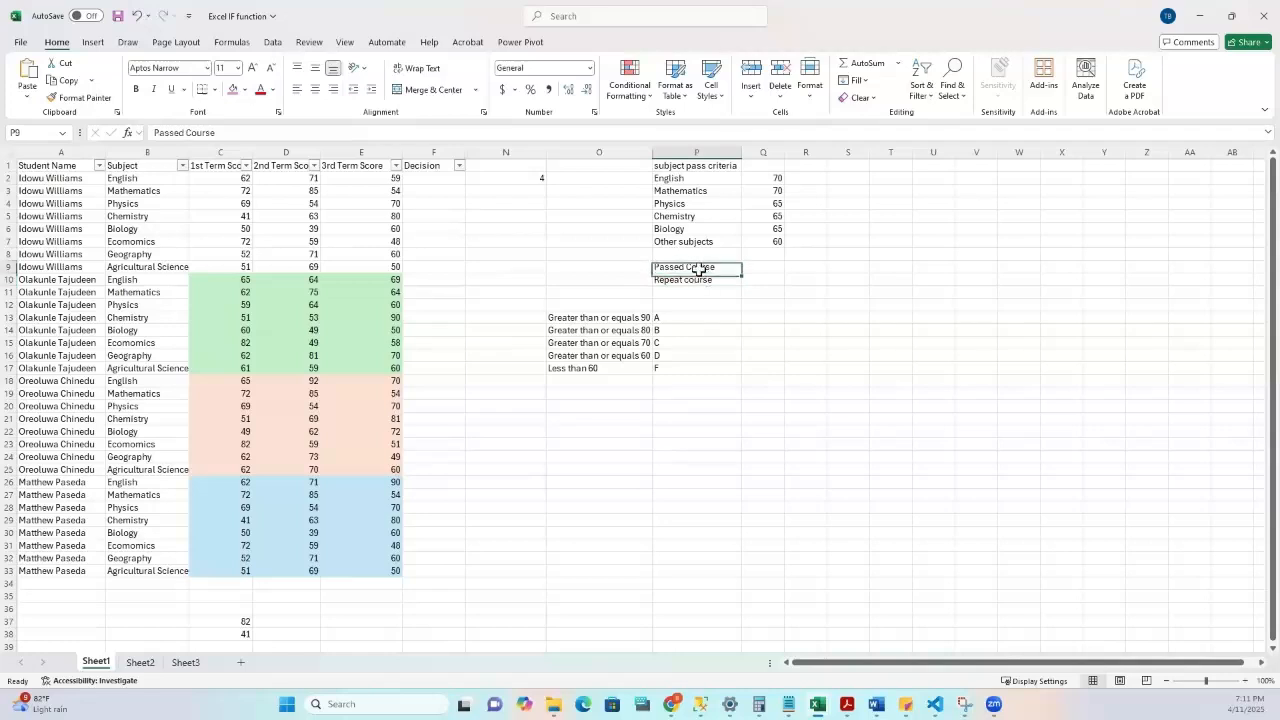
click(706, 279)
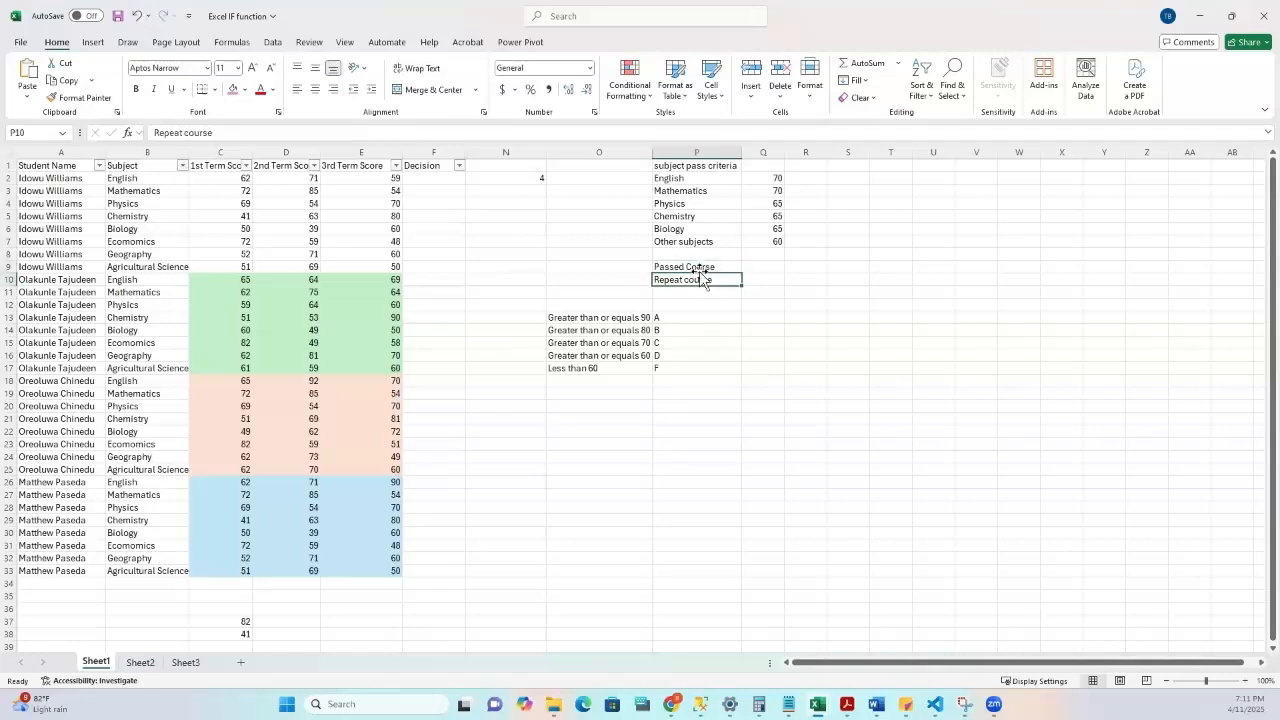
click(700, 268)
click(700, 278)
click(700, 266)
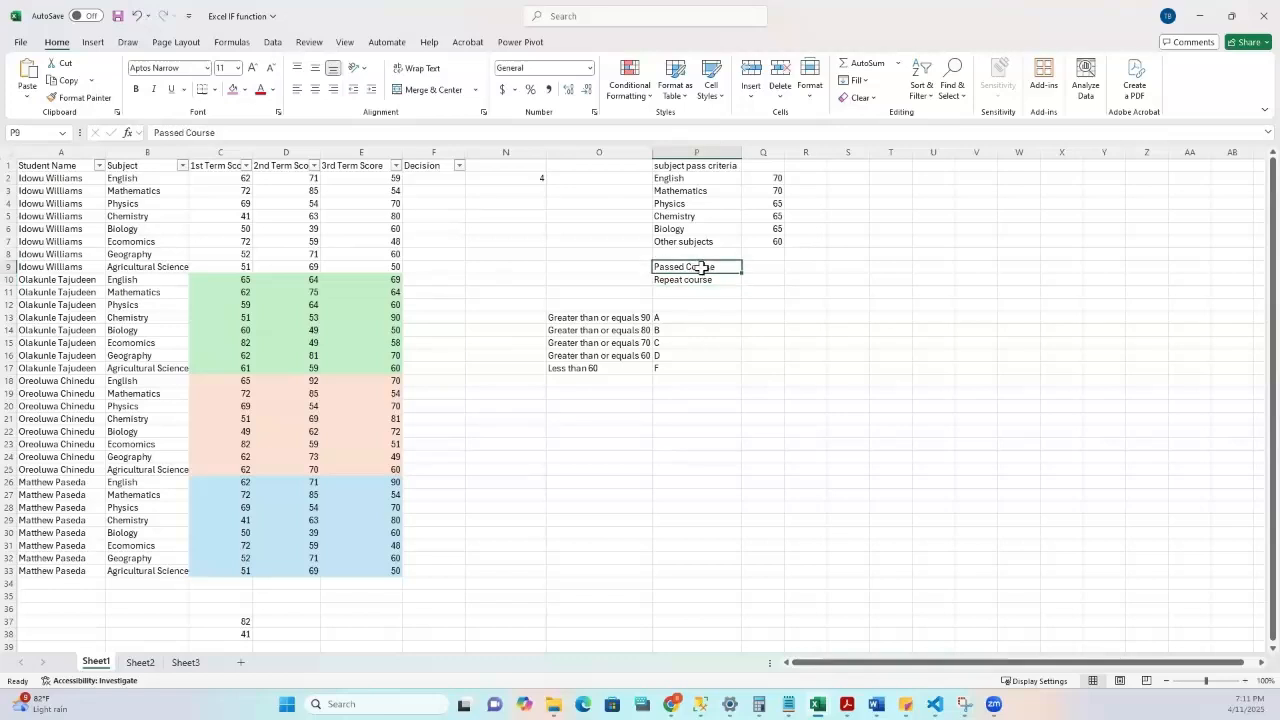
click(696, 280)
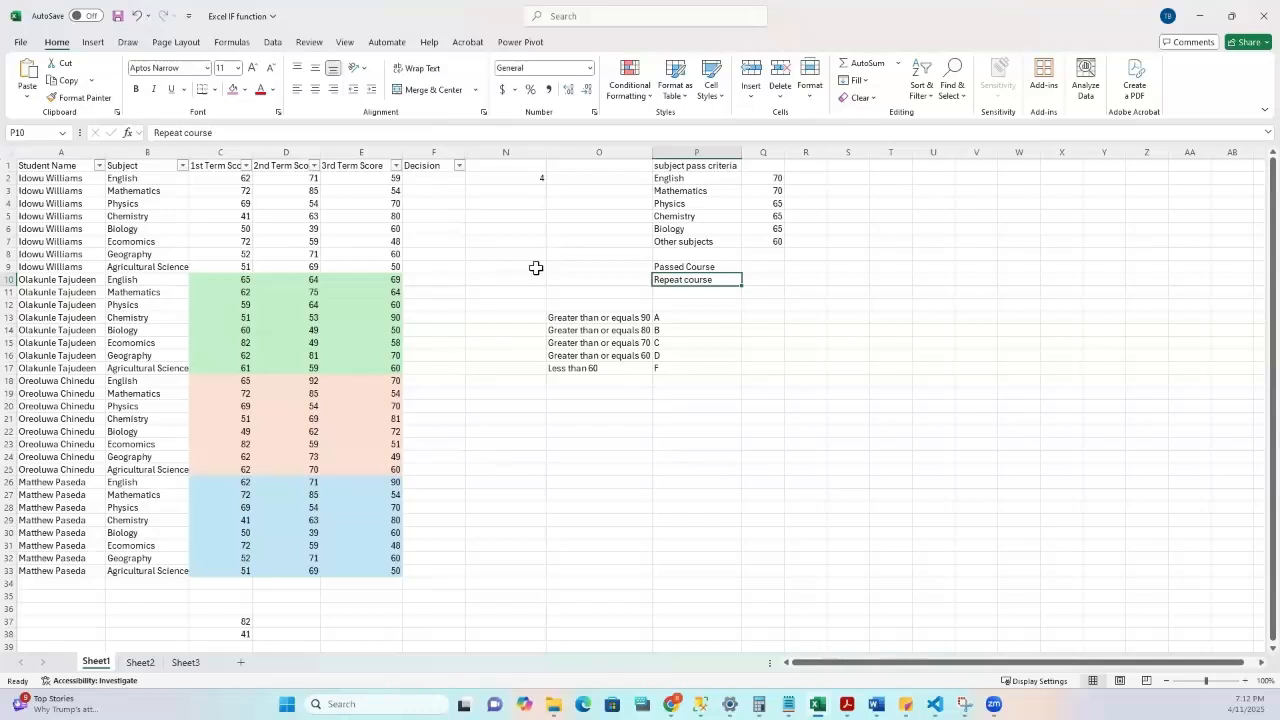
Compare the empty first Decision cell with the pass criteria, going through each subject from English to Other subjects.
click(434, 180)
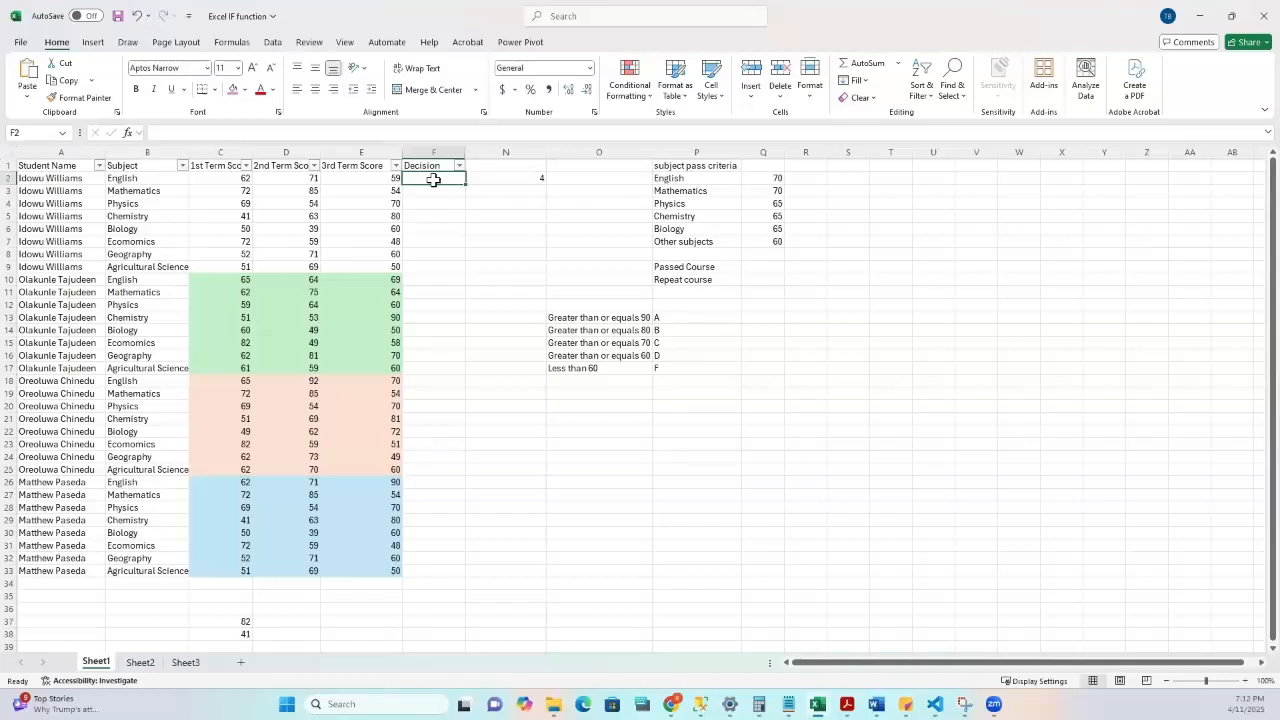
click(662, 178)
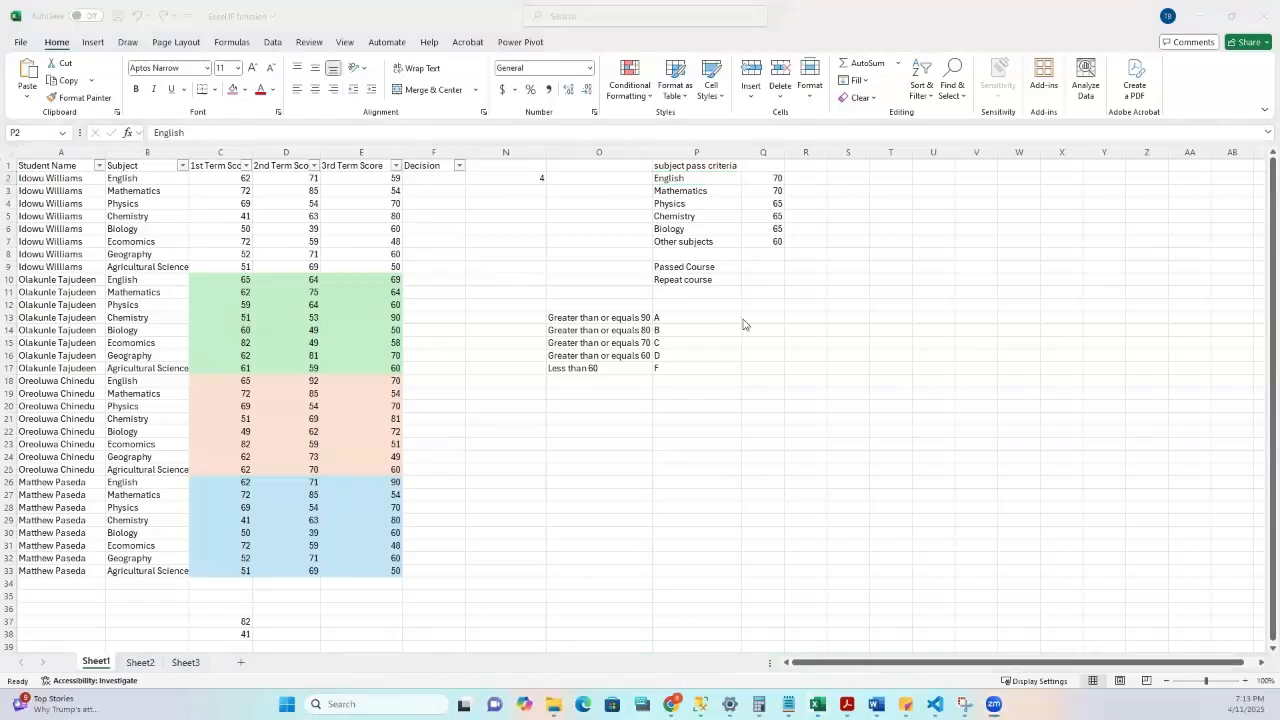
drag(706, 190, 760, 190)
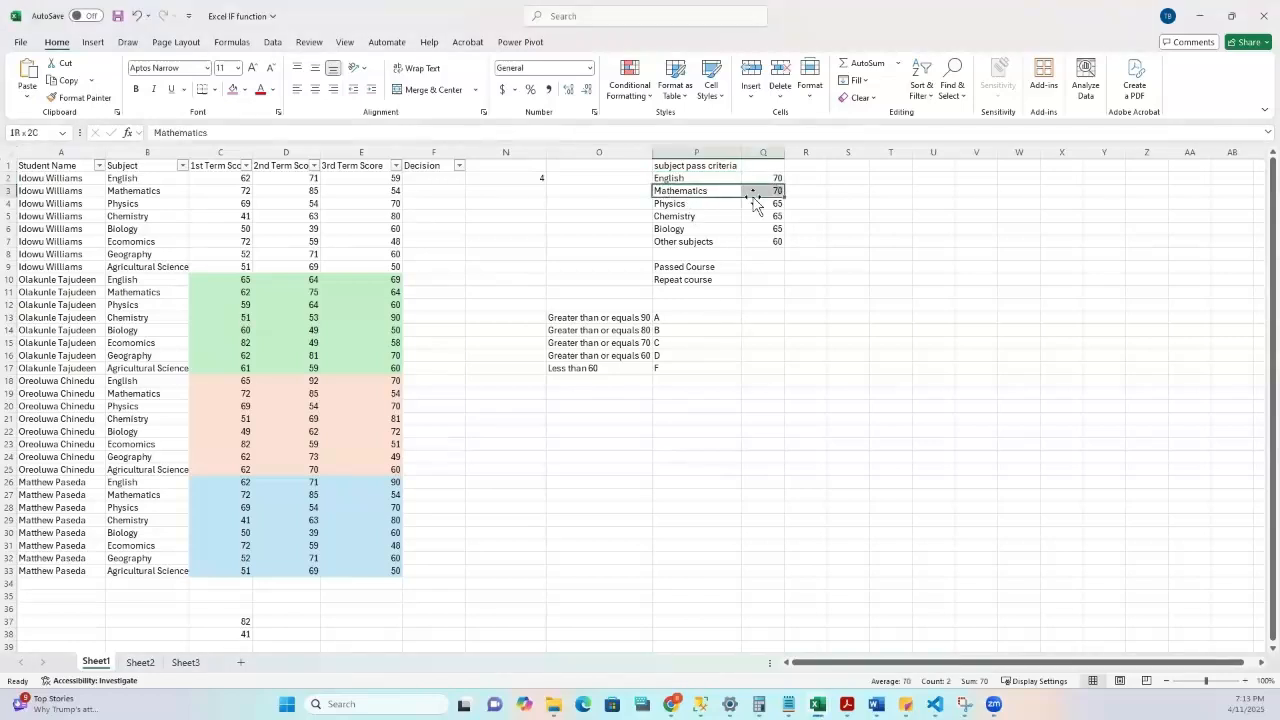
drag(668, 204, 767, 217)
drag(669, 230, 772, 218)
drag(680, 242, 770, 242)
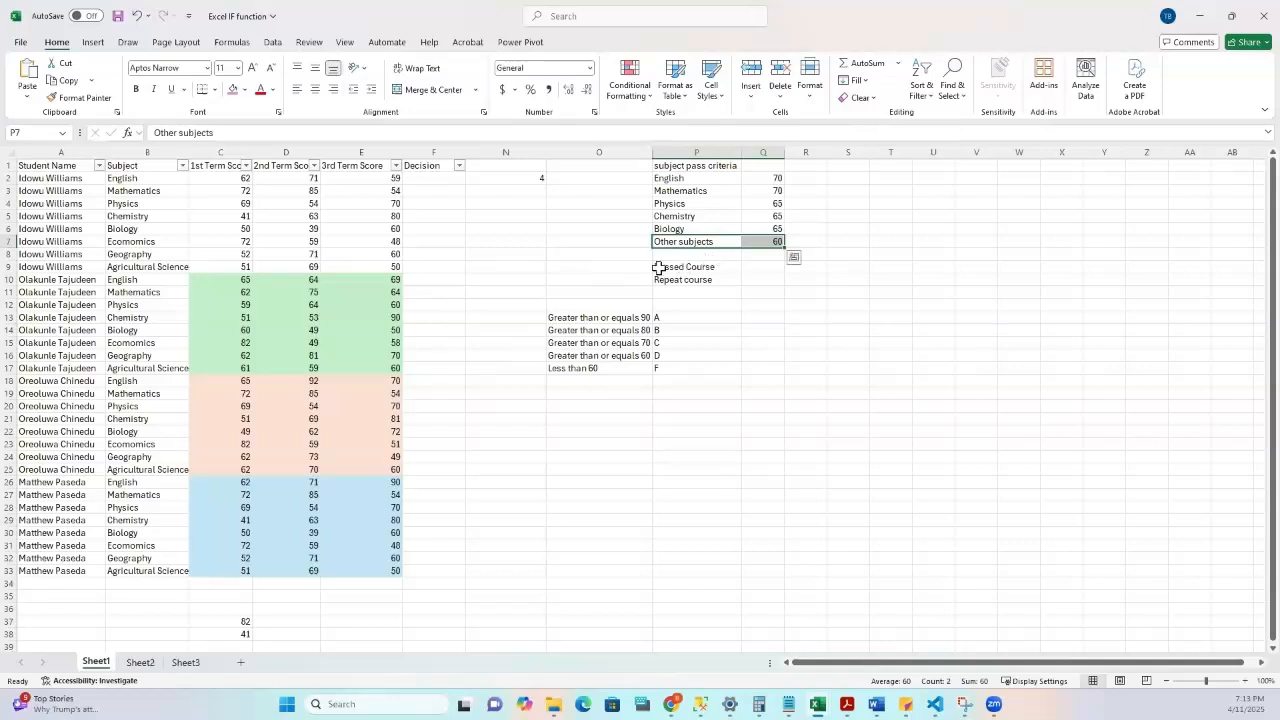
Widen the Decision column to make room for a long formula, keeping cell F2 selected.
drag(464, 153, 492, 153)
click(436, 180)
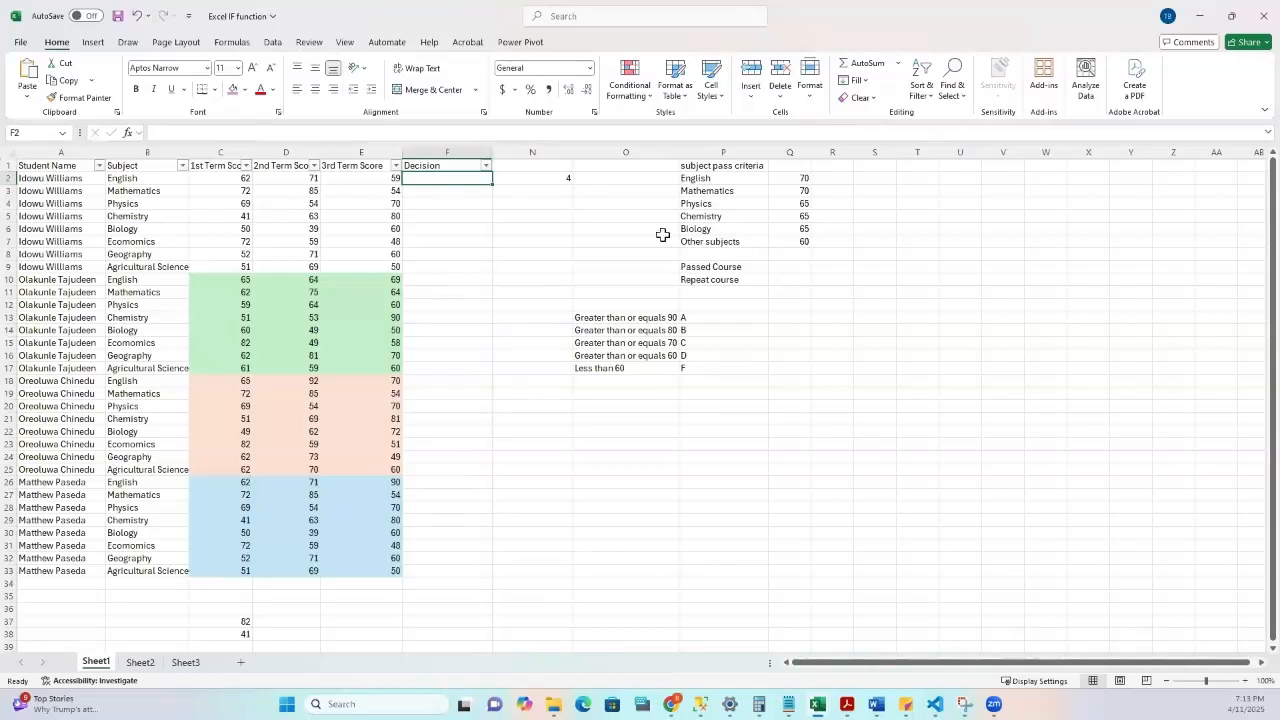
drag(497, 151, 589, 149)
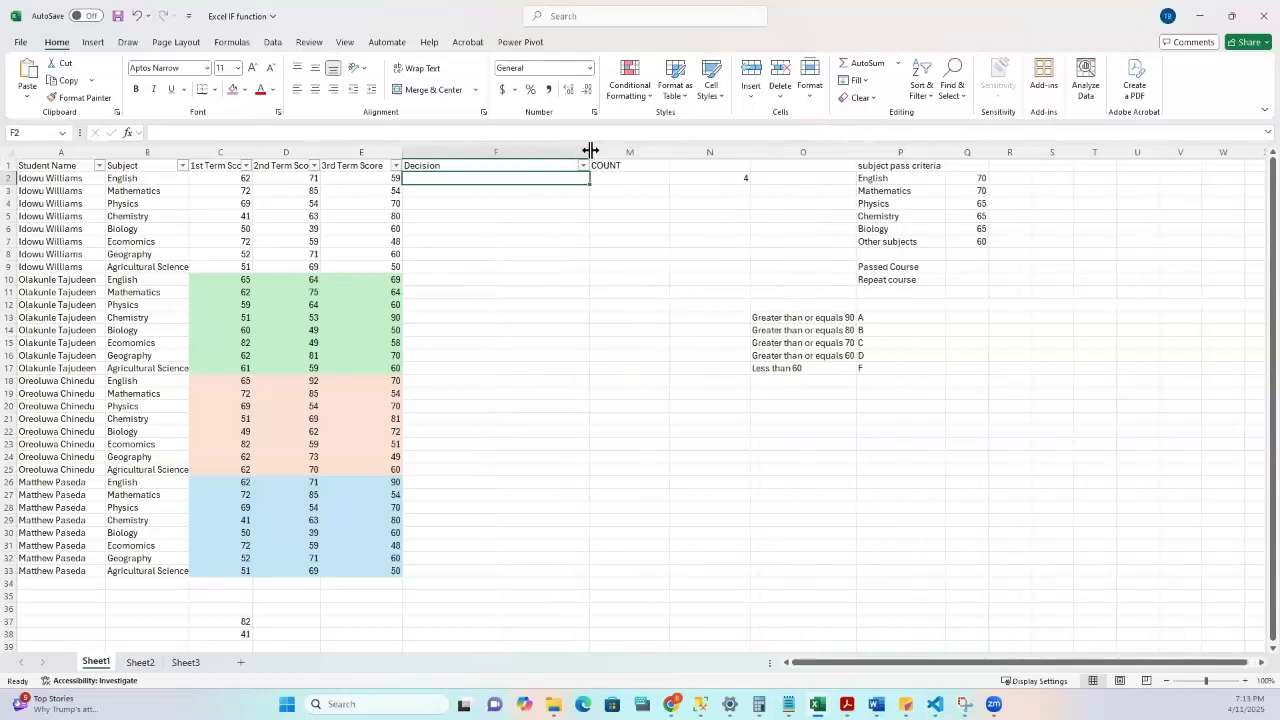
drag(591, 148, 622, 151)
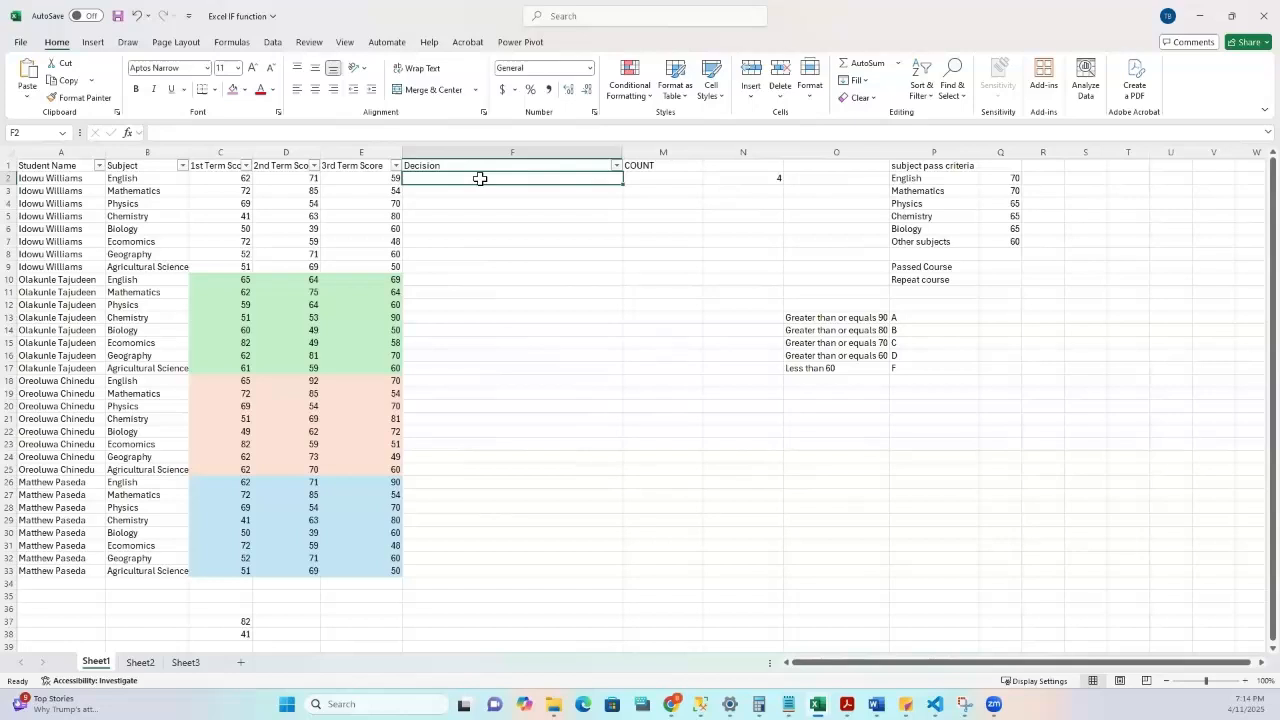
Start an IF formula in F2 whose logical test checks whether B2 equals "English".
text(=)
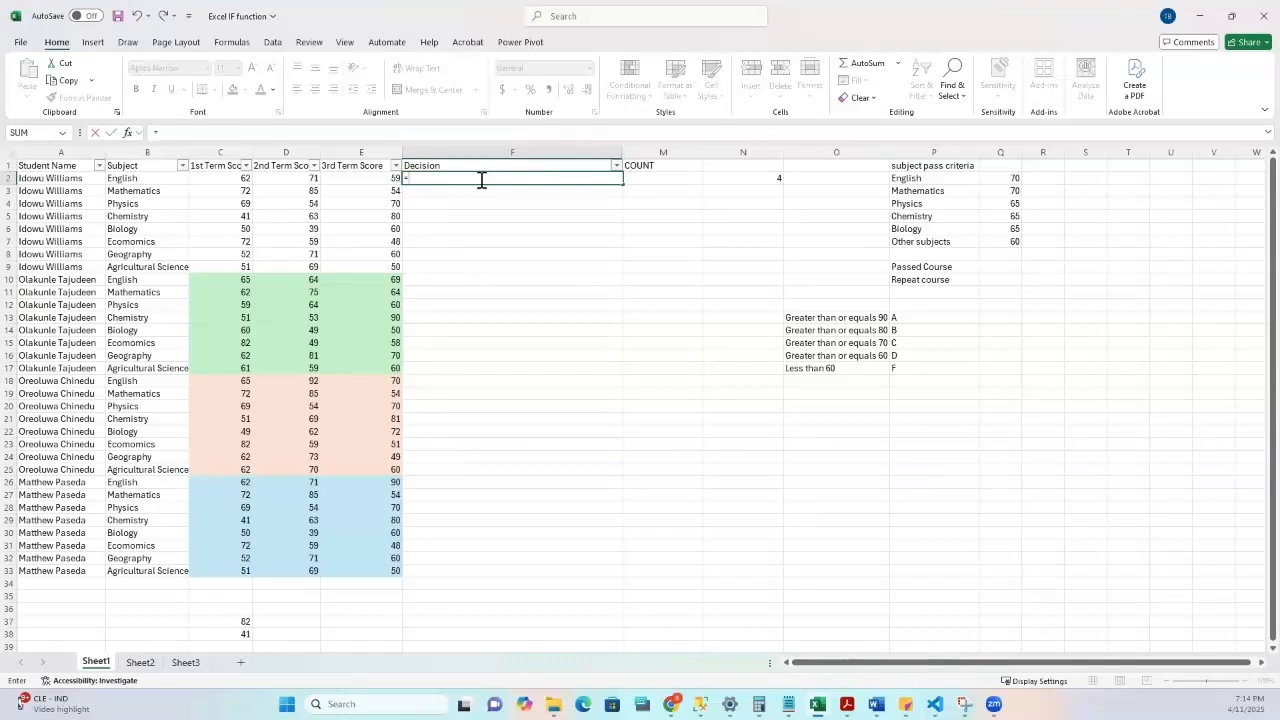
text(IF)
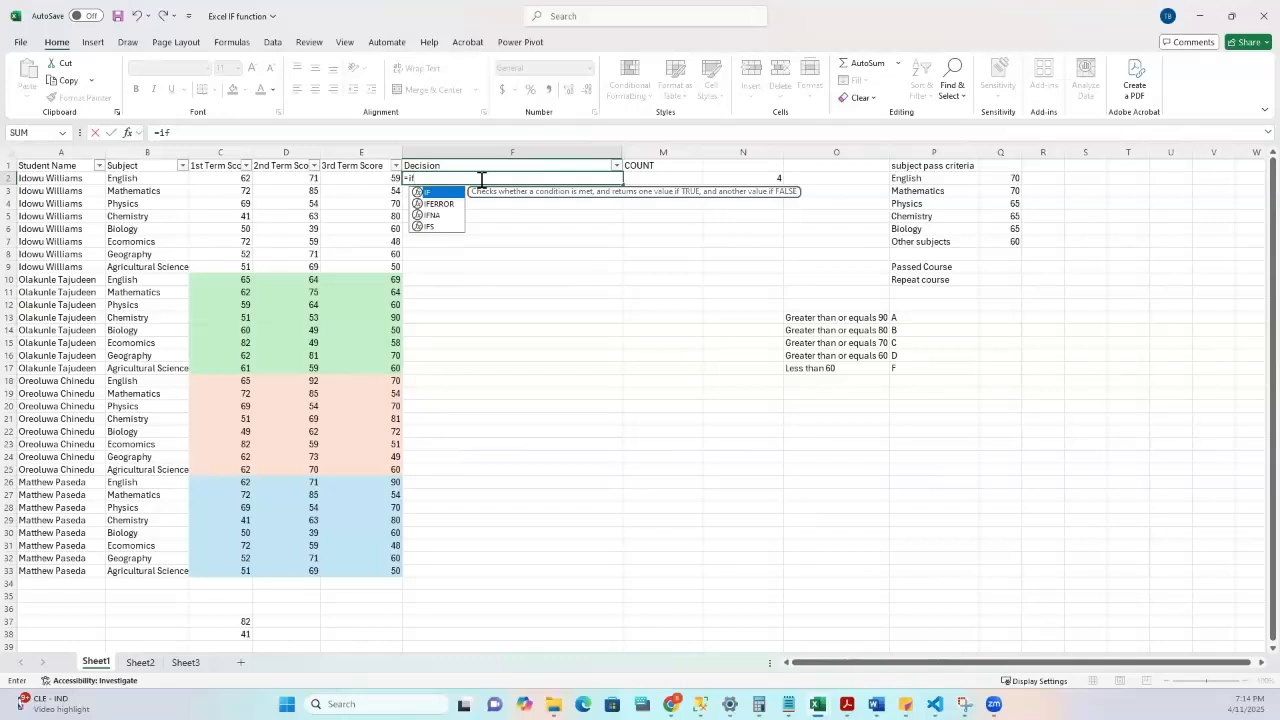
key(Tab)
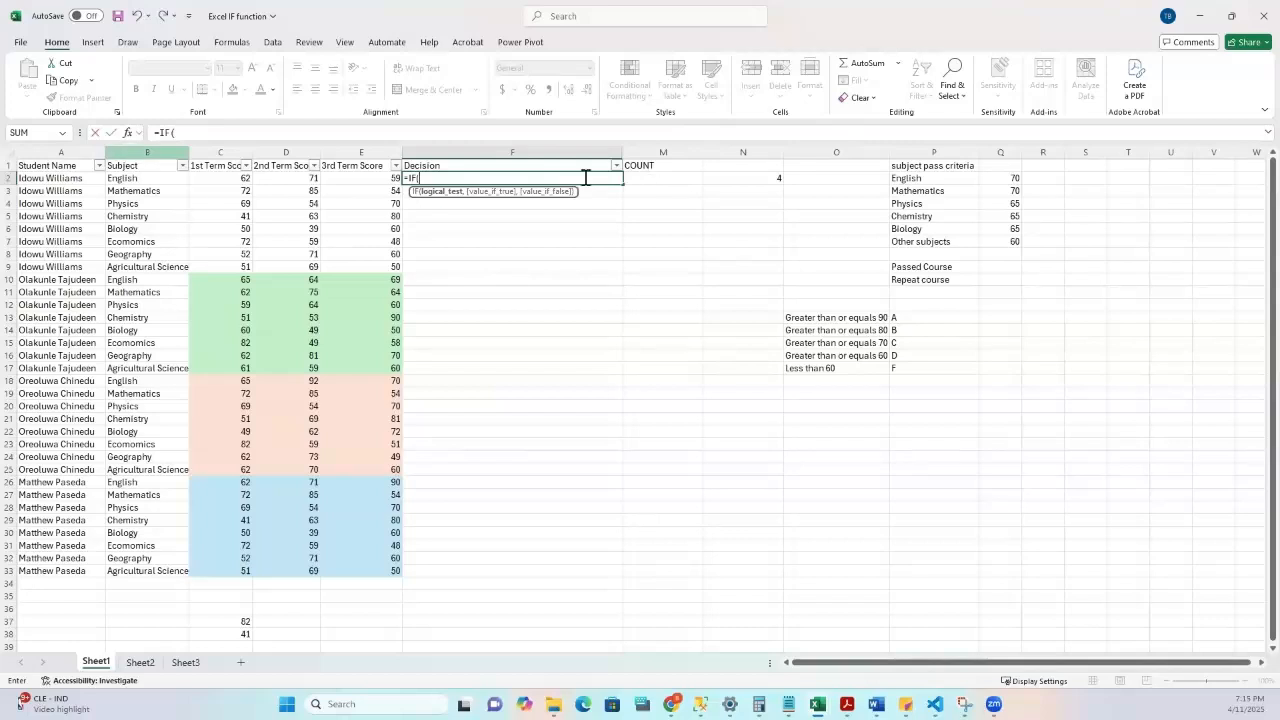
click(143, 180)
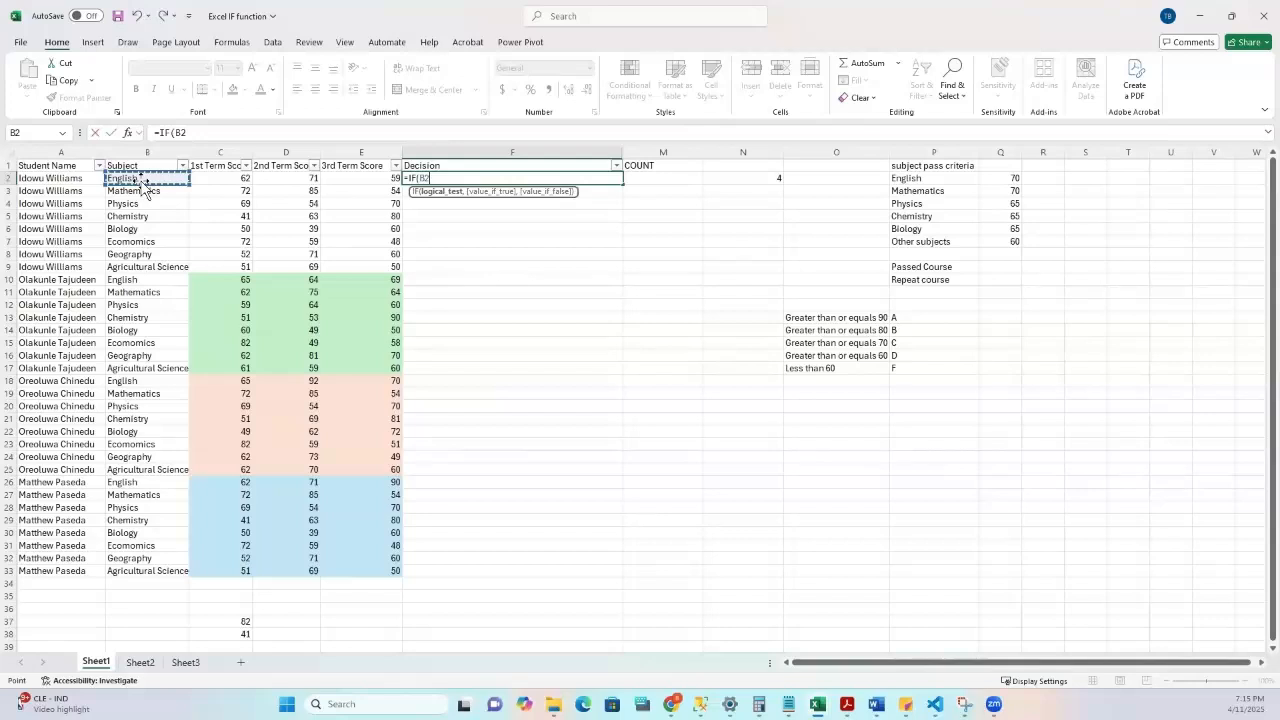
text(="English)
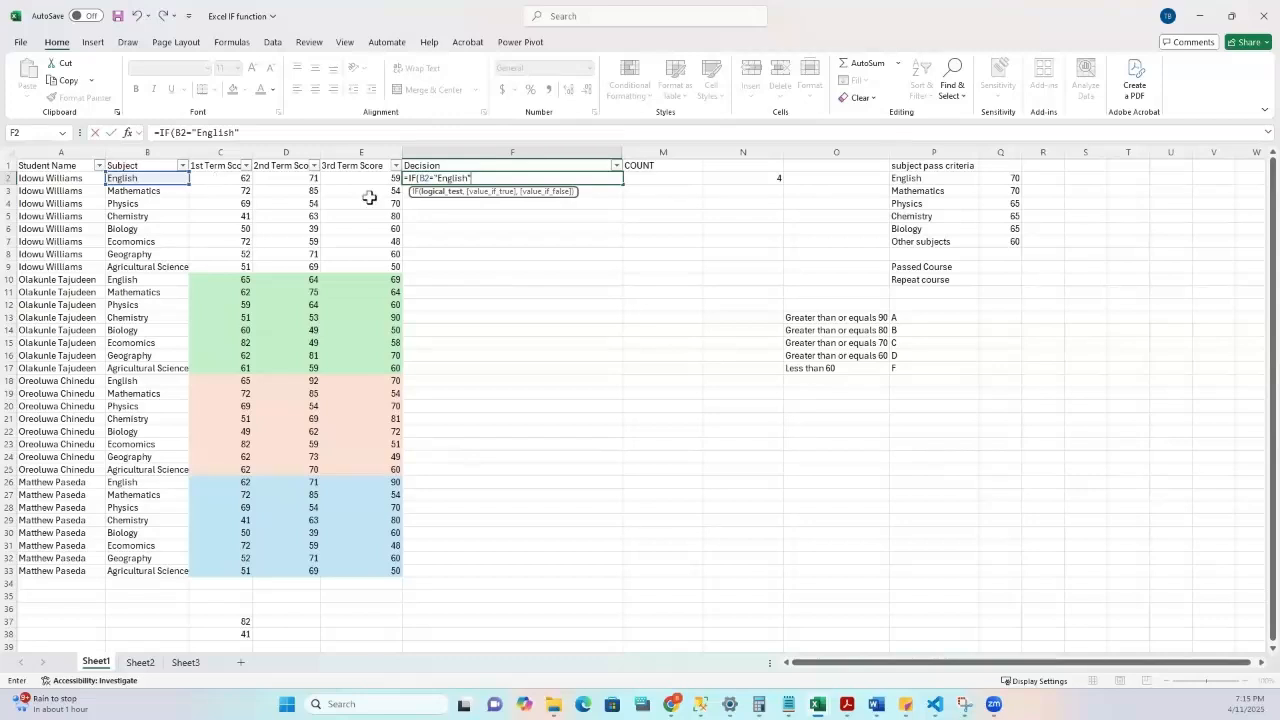
Nest an AND function inside the IF in F2, with the B2="English" test as its first condition.
click(418, 177)
text(a)
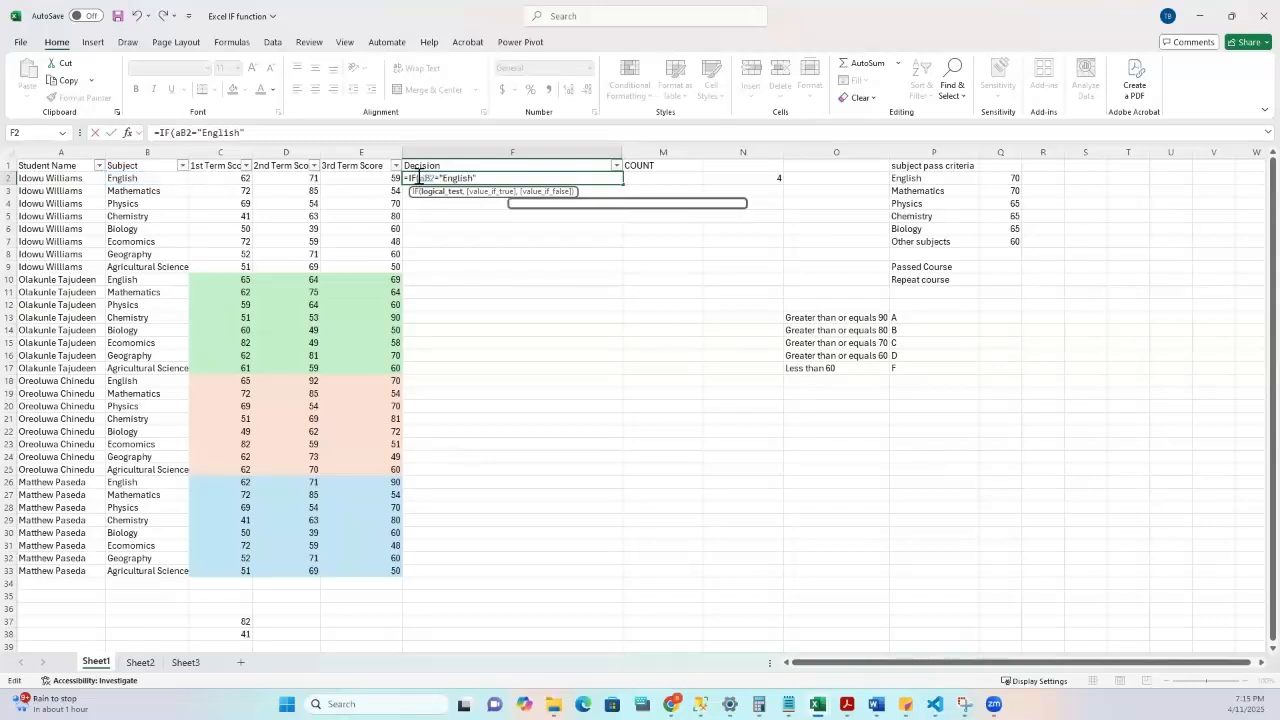
text(nd)
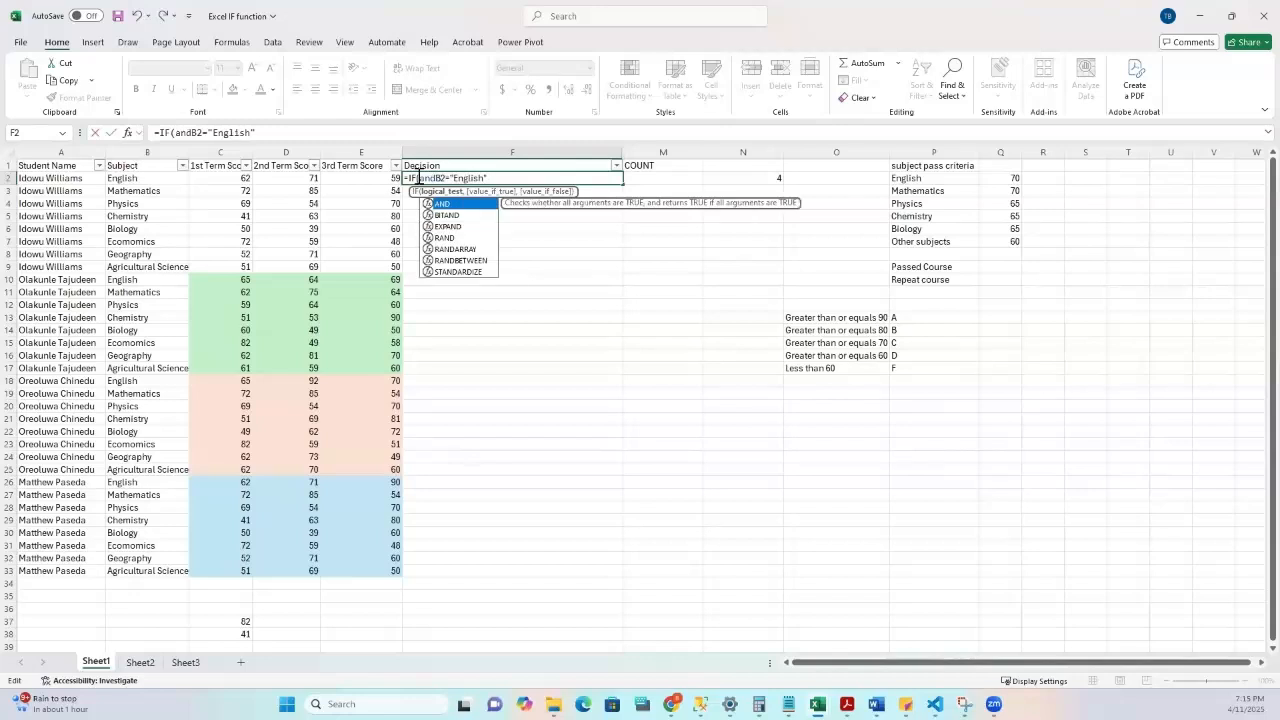
key(Tab)
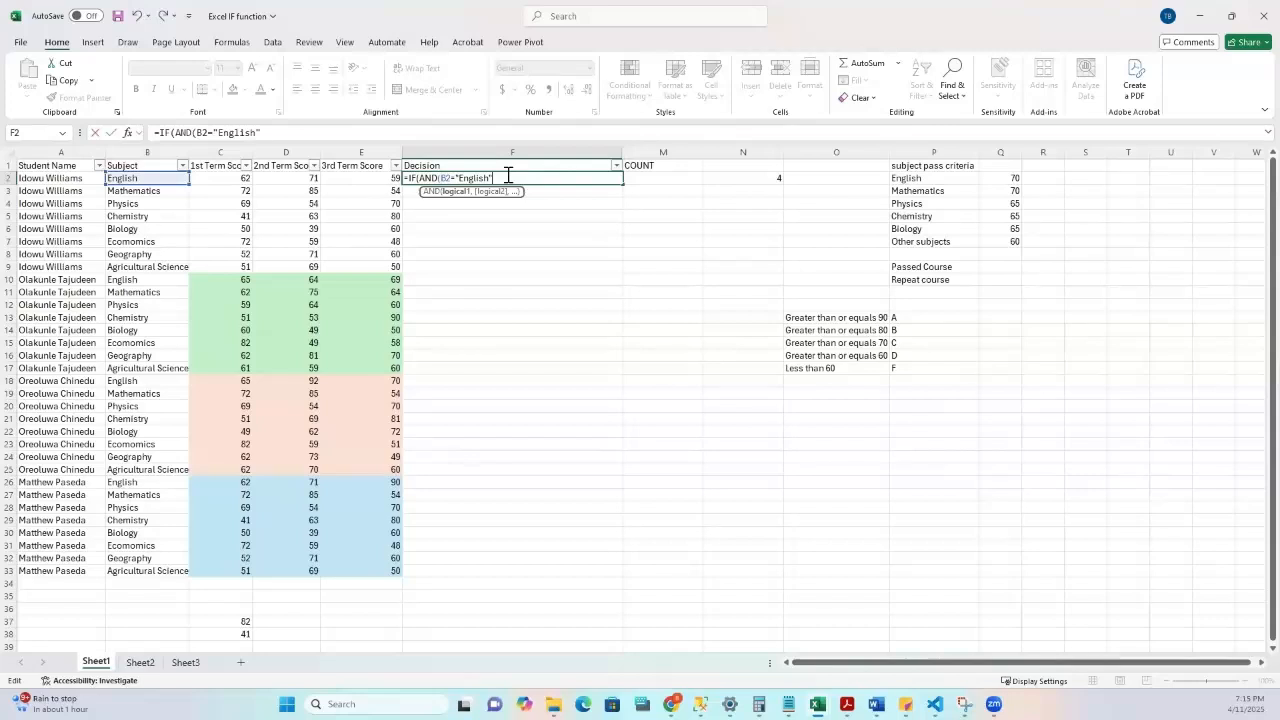
Add AVERAGE(C2:E2)>=70 as the second condition of the AND in F2 and close the AND function.
text(,)
text(aver)
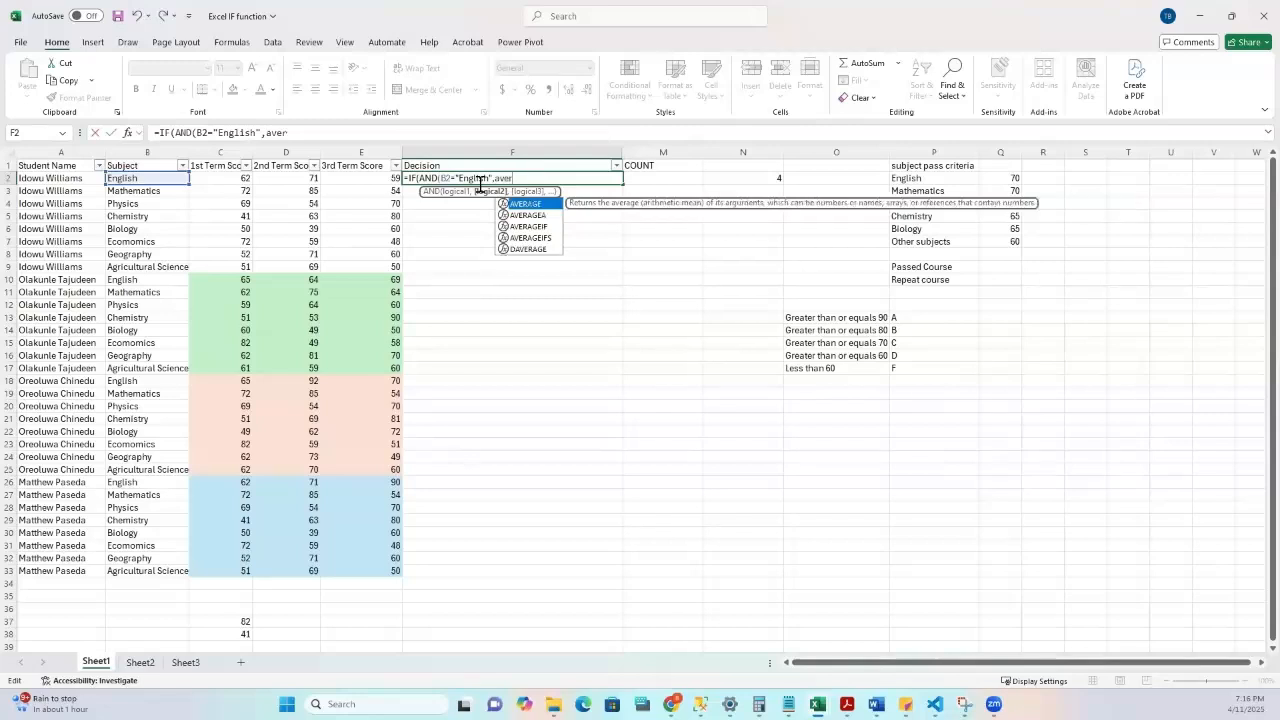
key(Tab)
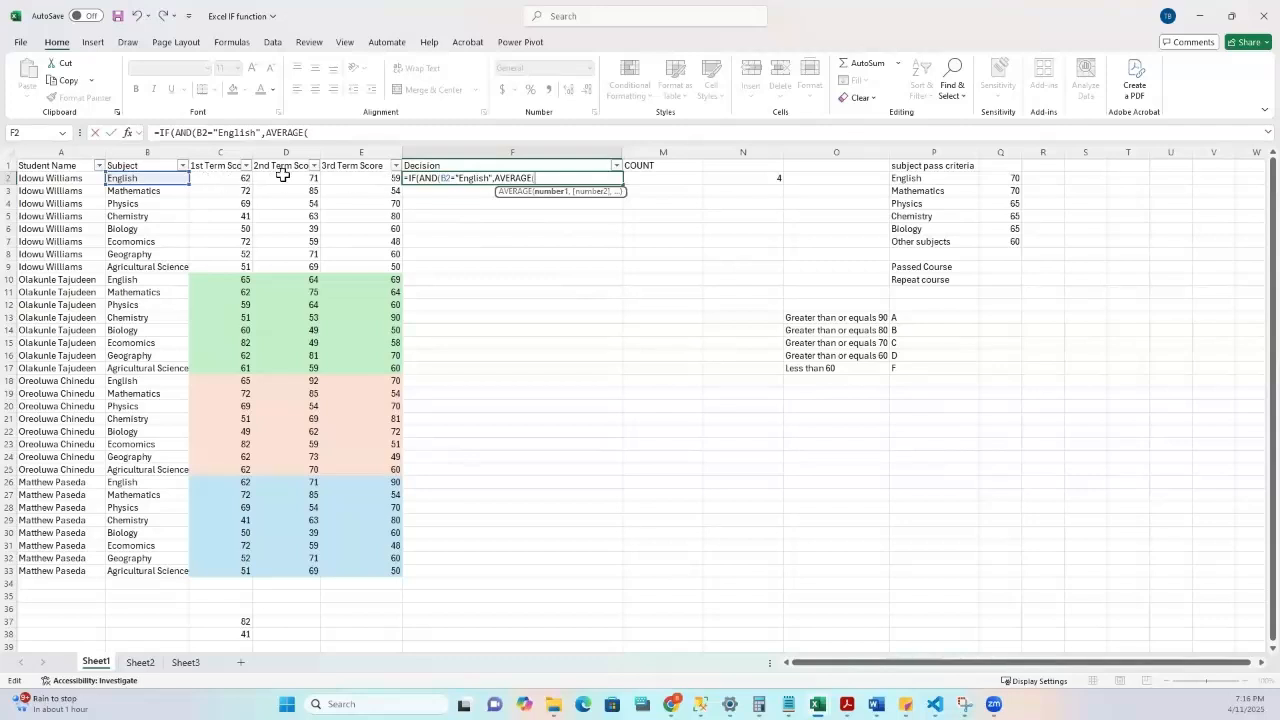
drag(200, 178, 371, 178)
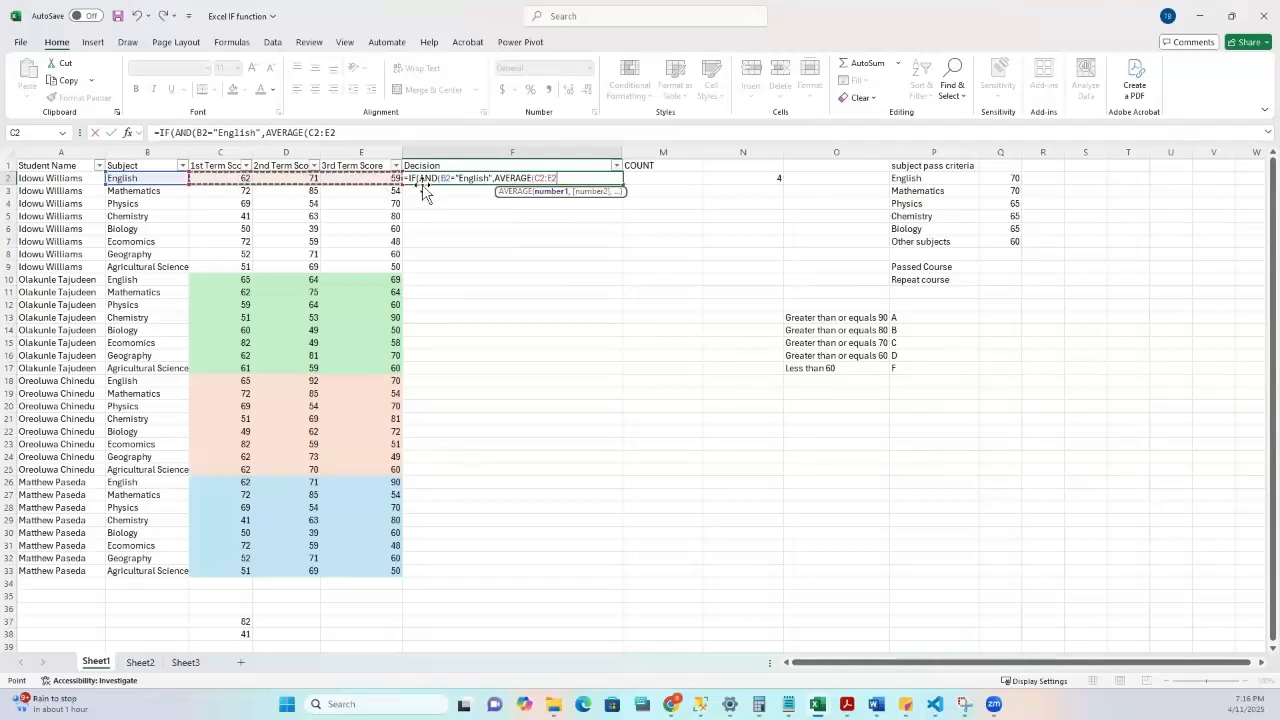
text())
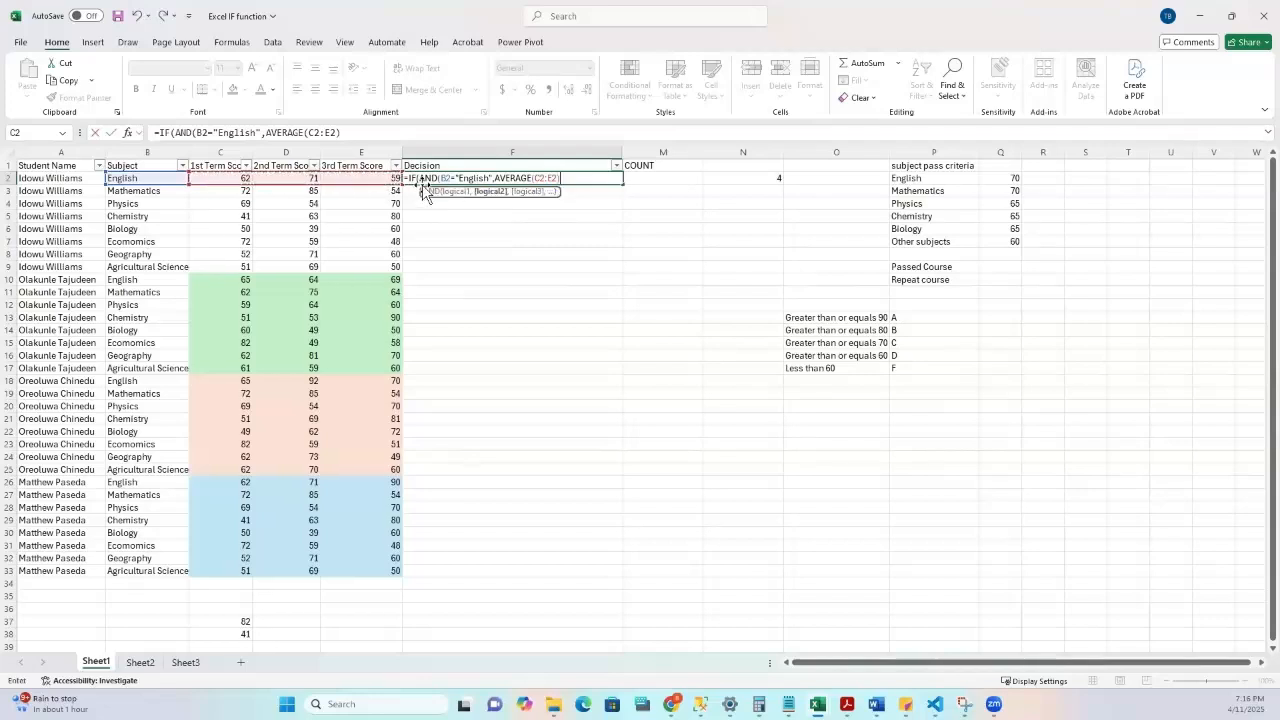
text(>=70)
text())
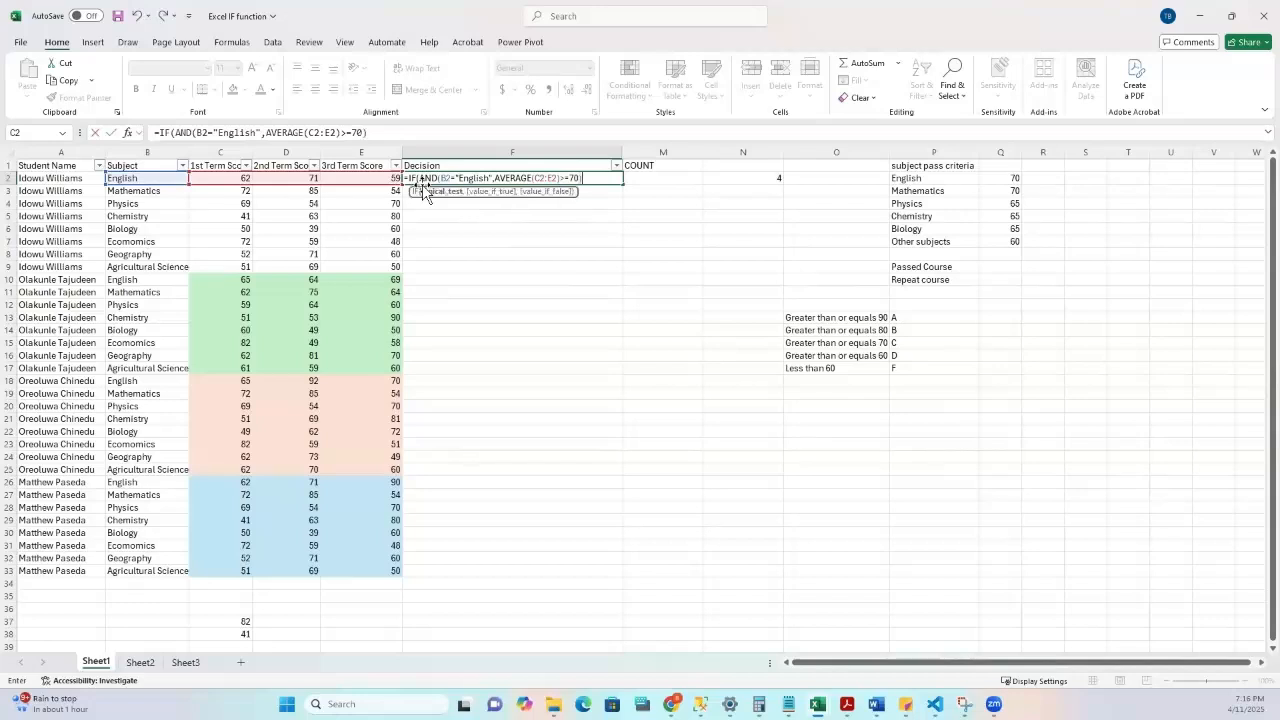
Complete the IF formula in F2 with "Passed Course" as the value if true and "Repeat course" as the value if false.
text(,)
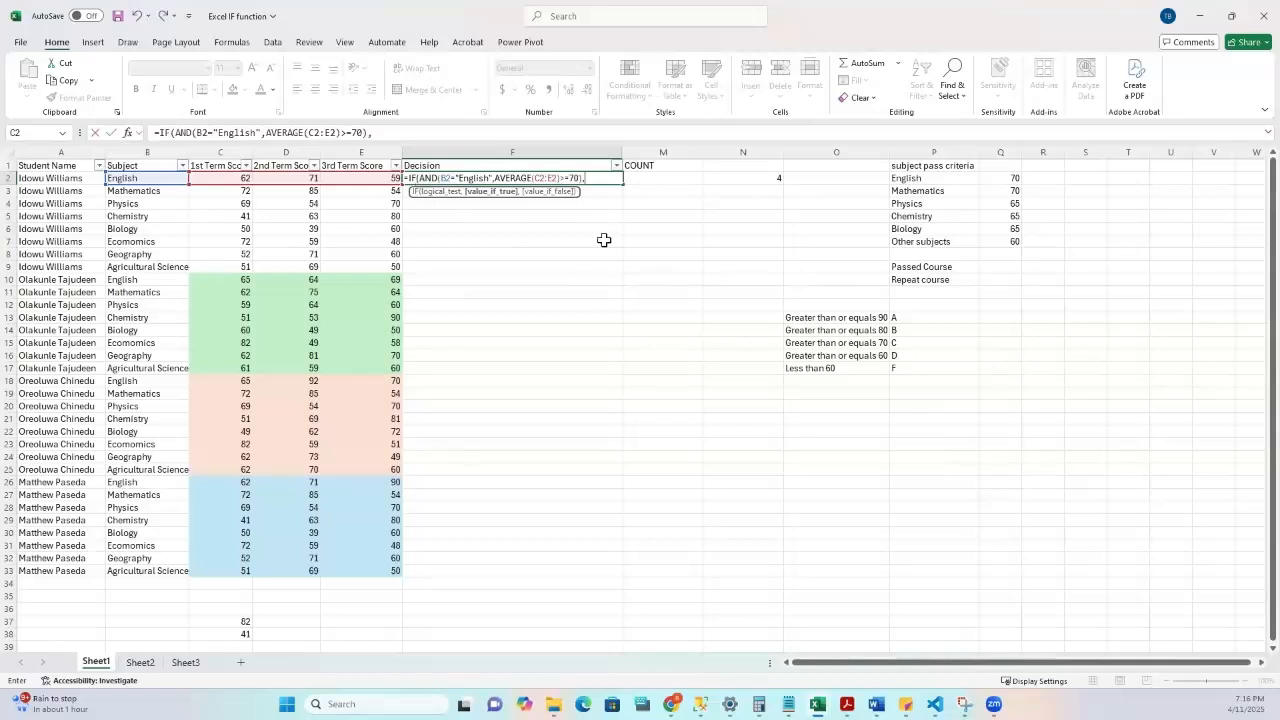
drag(582, 179, 418, 180)
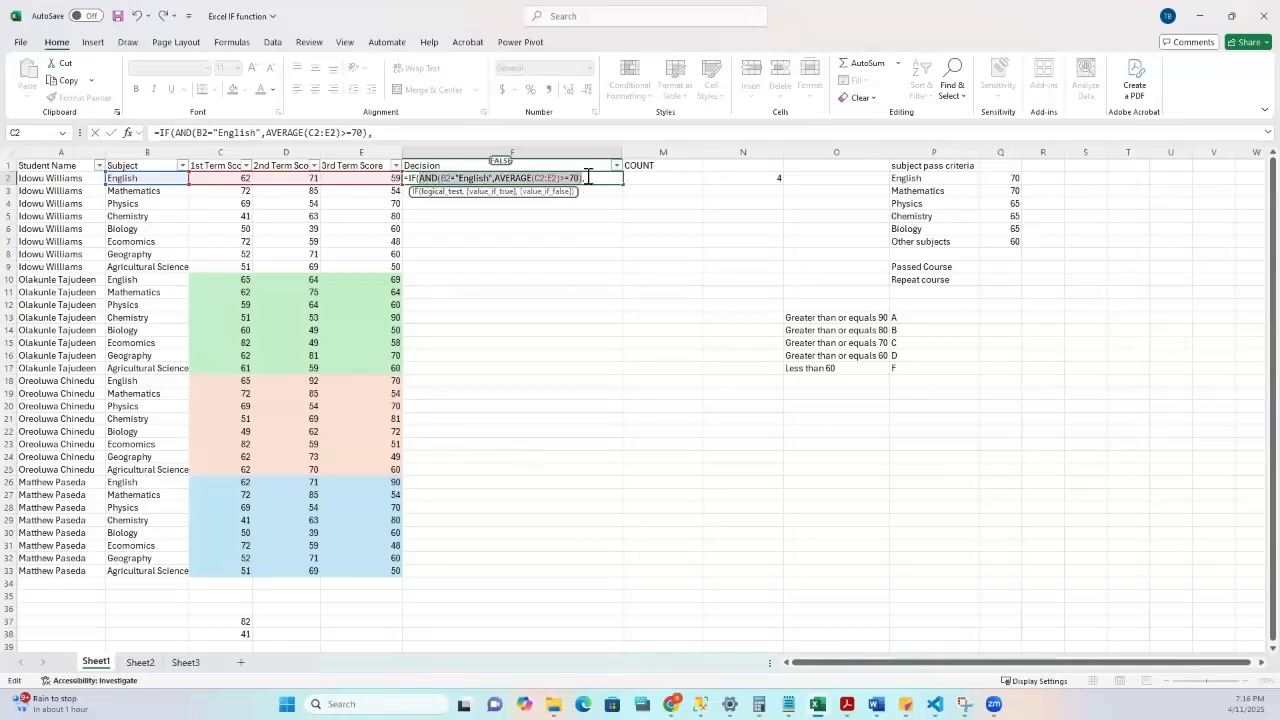
click(589, 177)
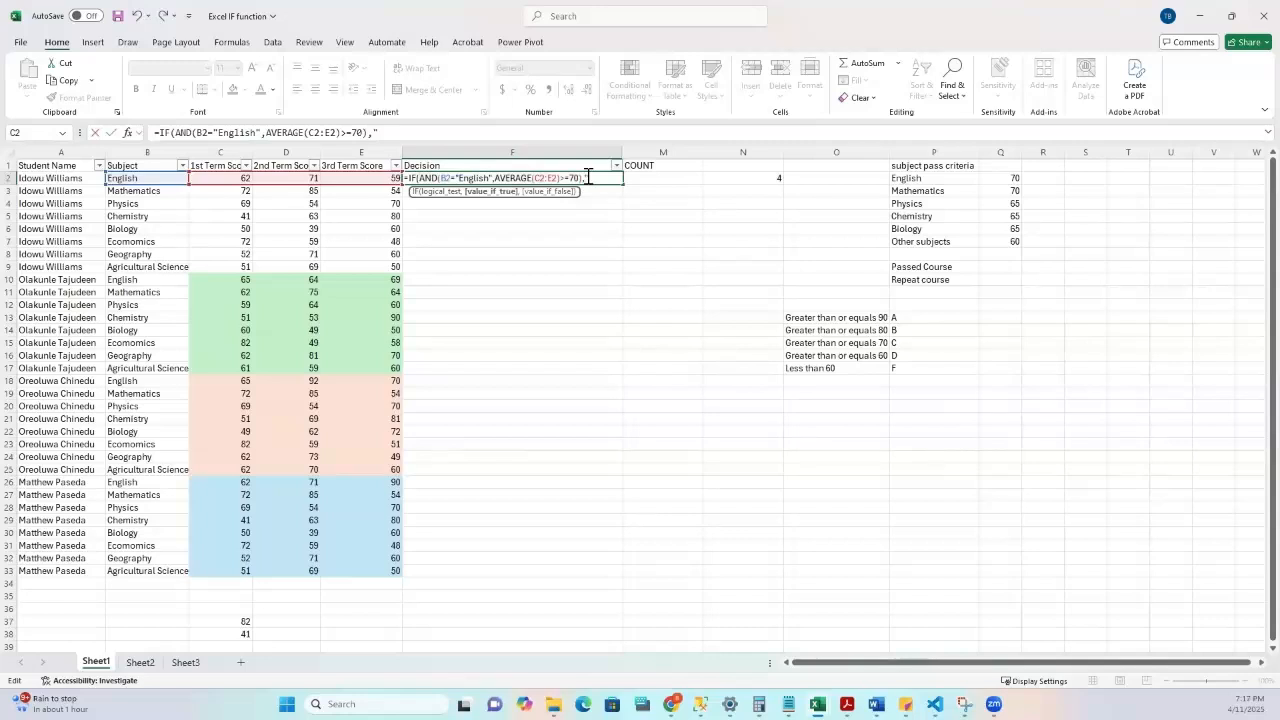
text("Passed Course)
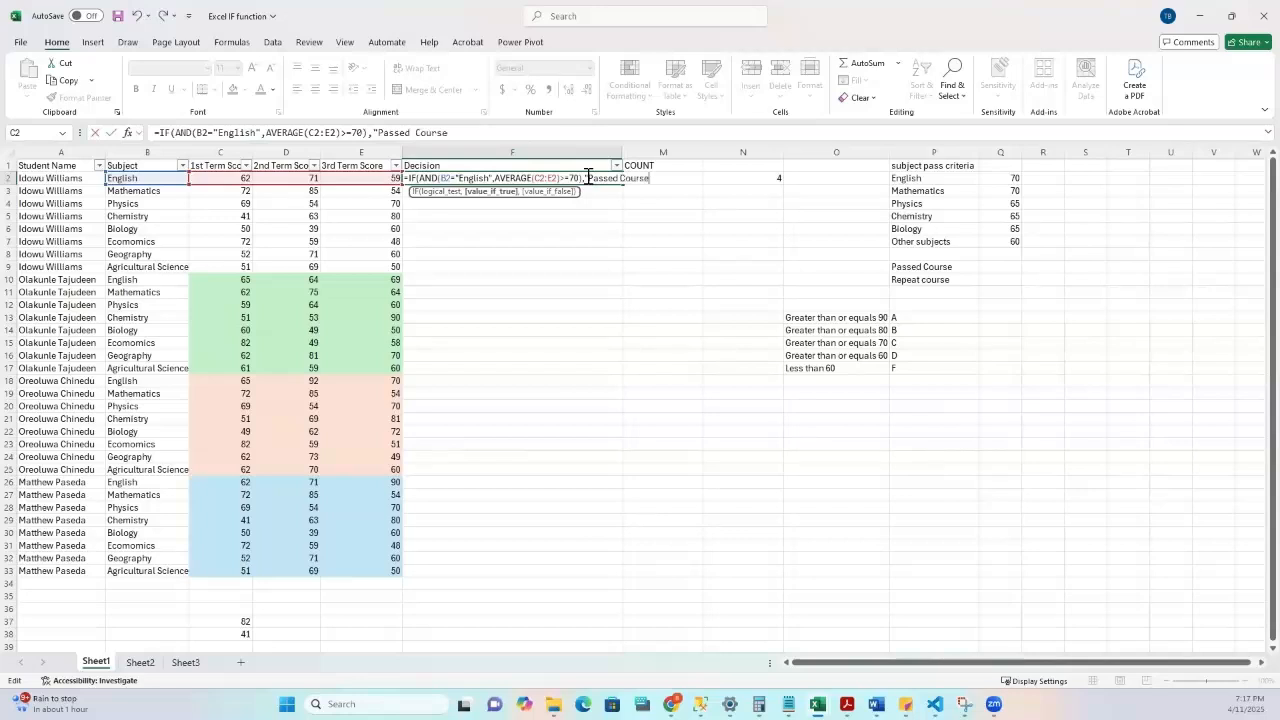
text(",")
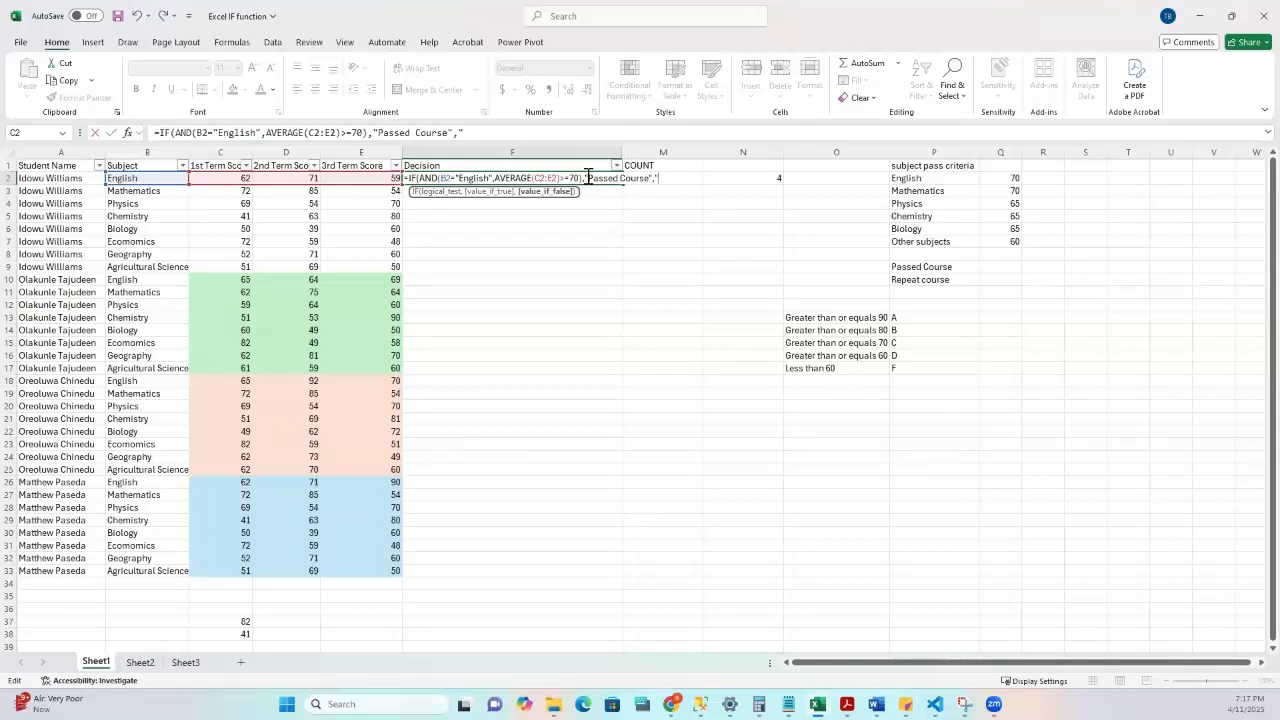
text(Repeat)
text(course)
text())
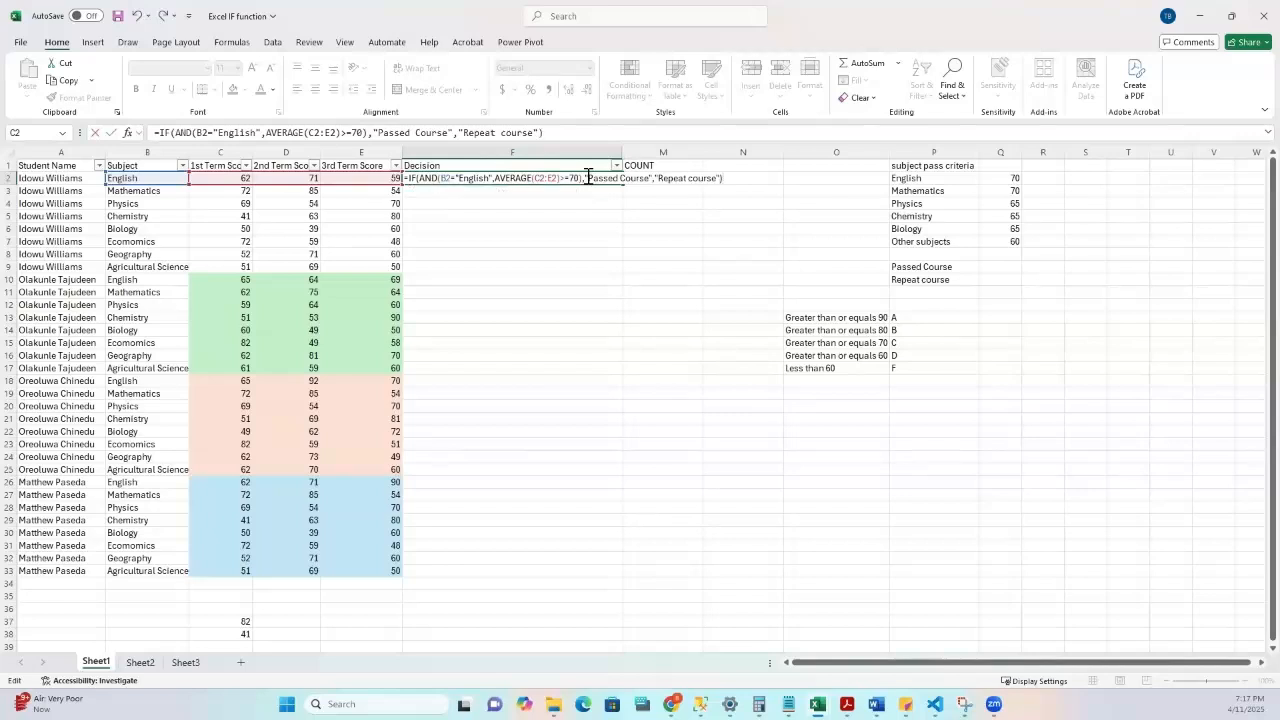
key(Return)
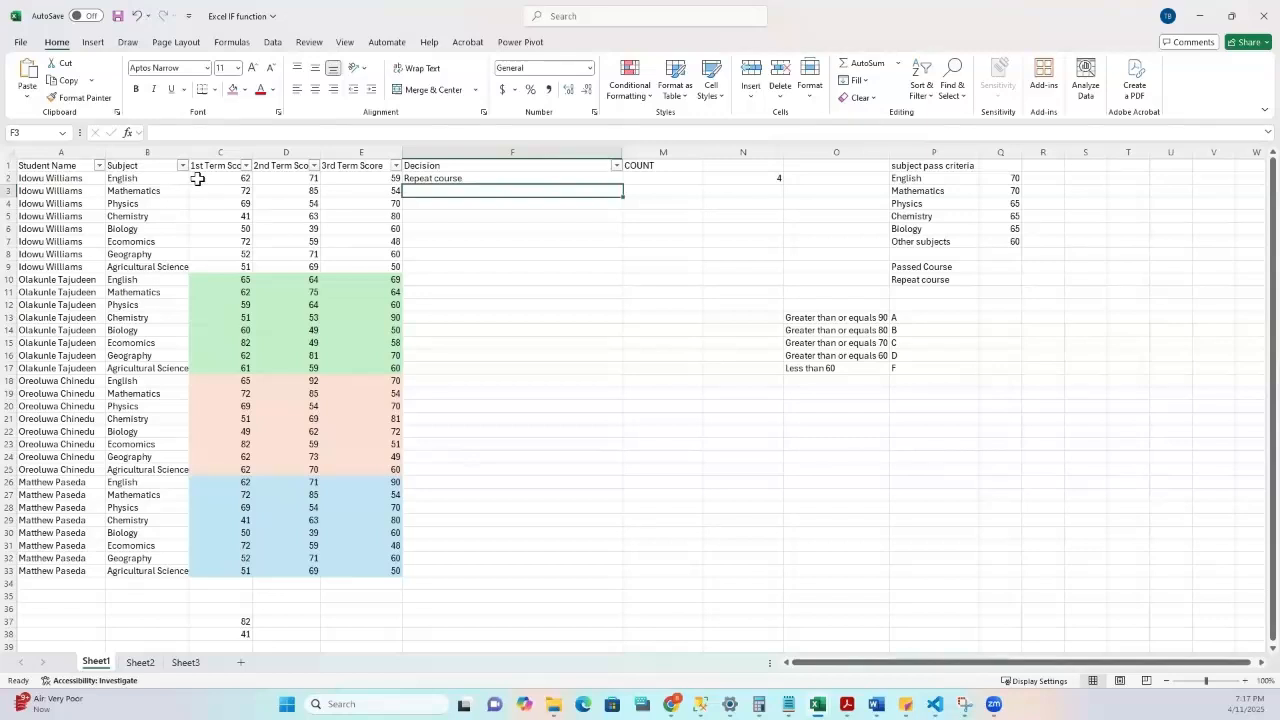
Check the F2 formula against the row 2 term scores and fill it down the Decision column to row 33.
drag(198, 178, 358, 179)
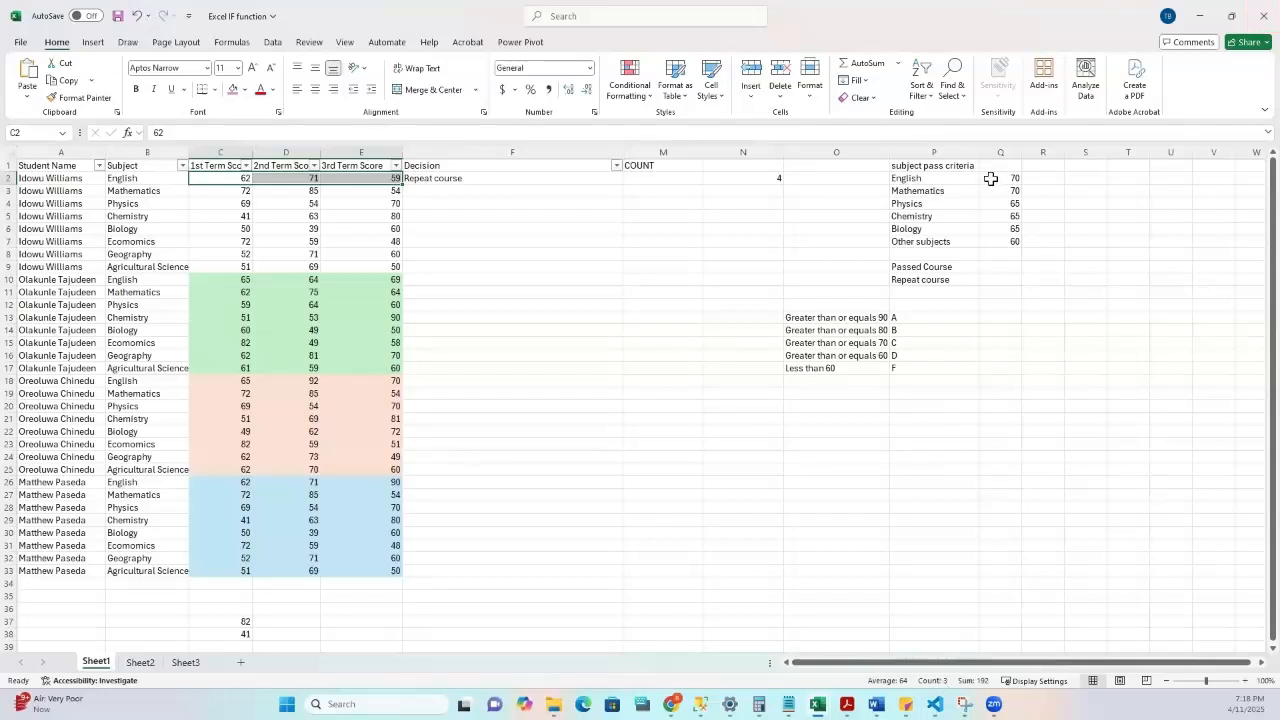
click(468, 178)
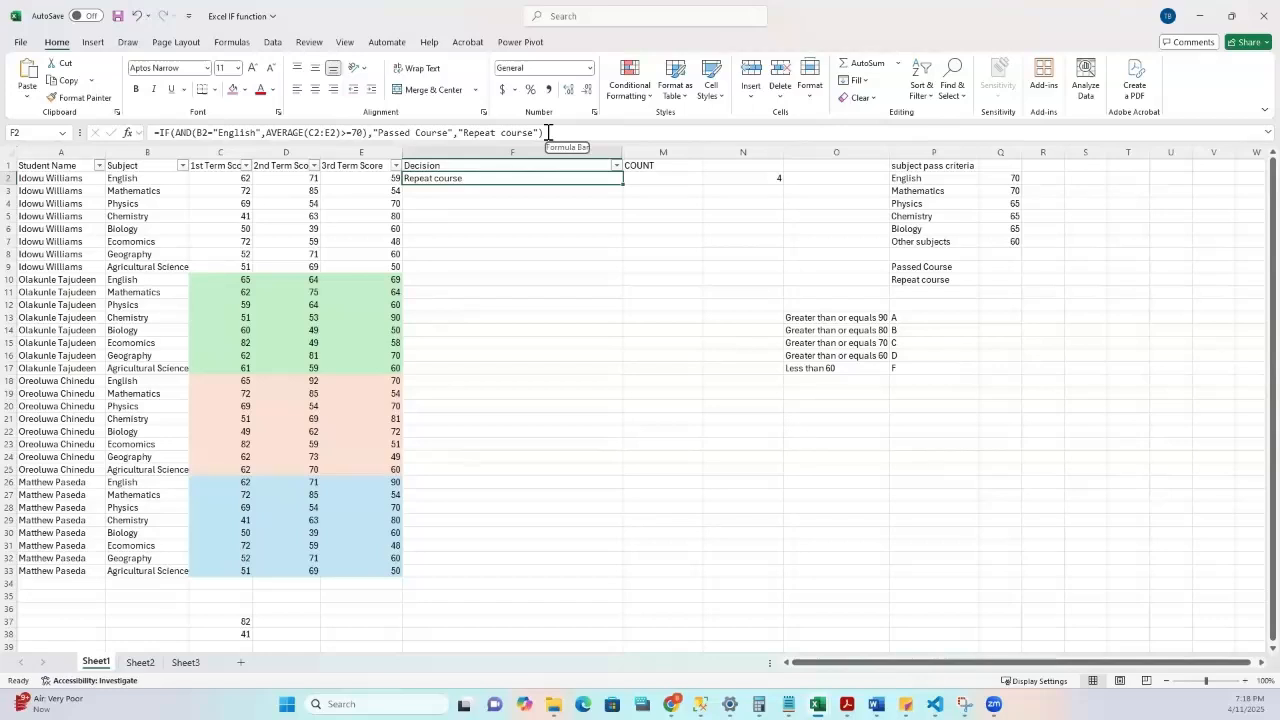
drag(540, 133, 155, 133)
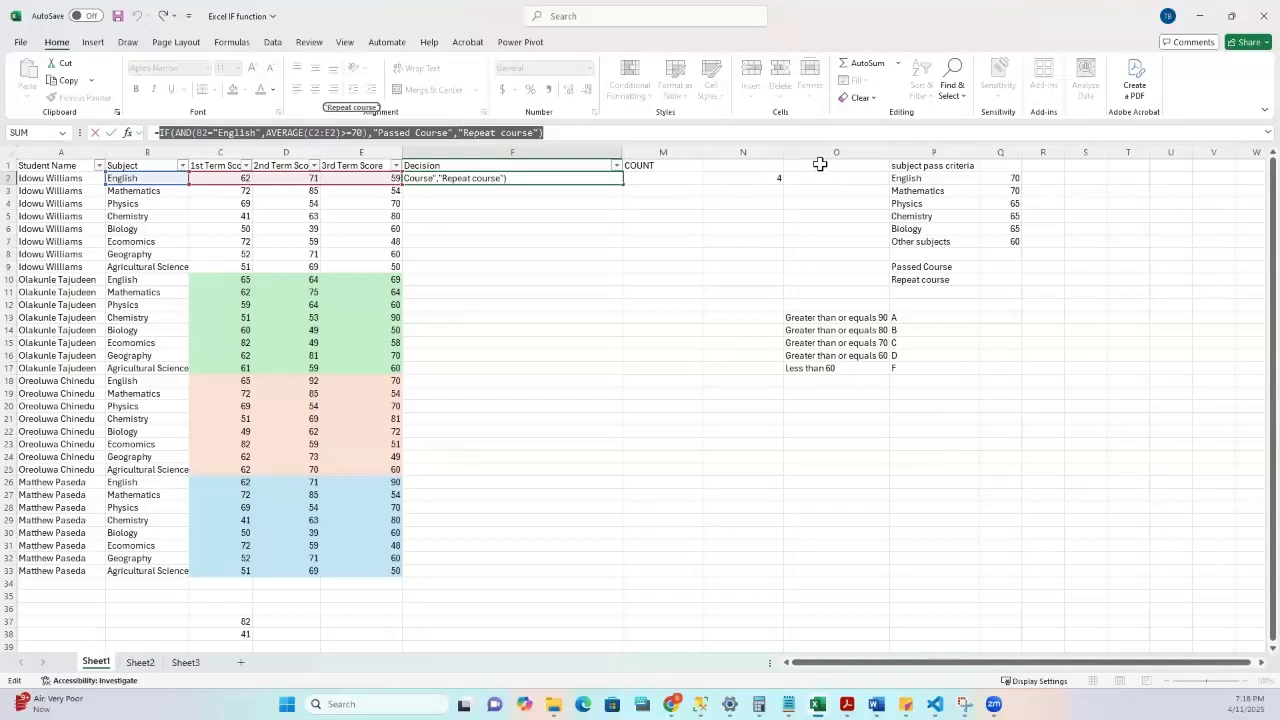
click(561, 135)
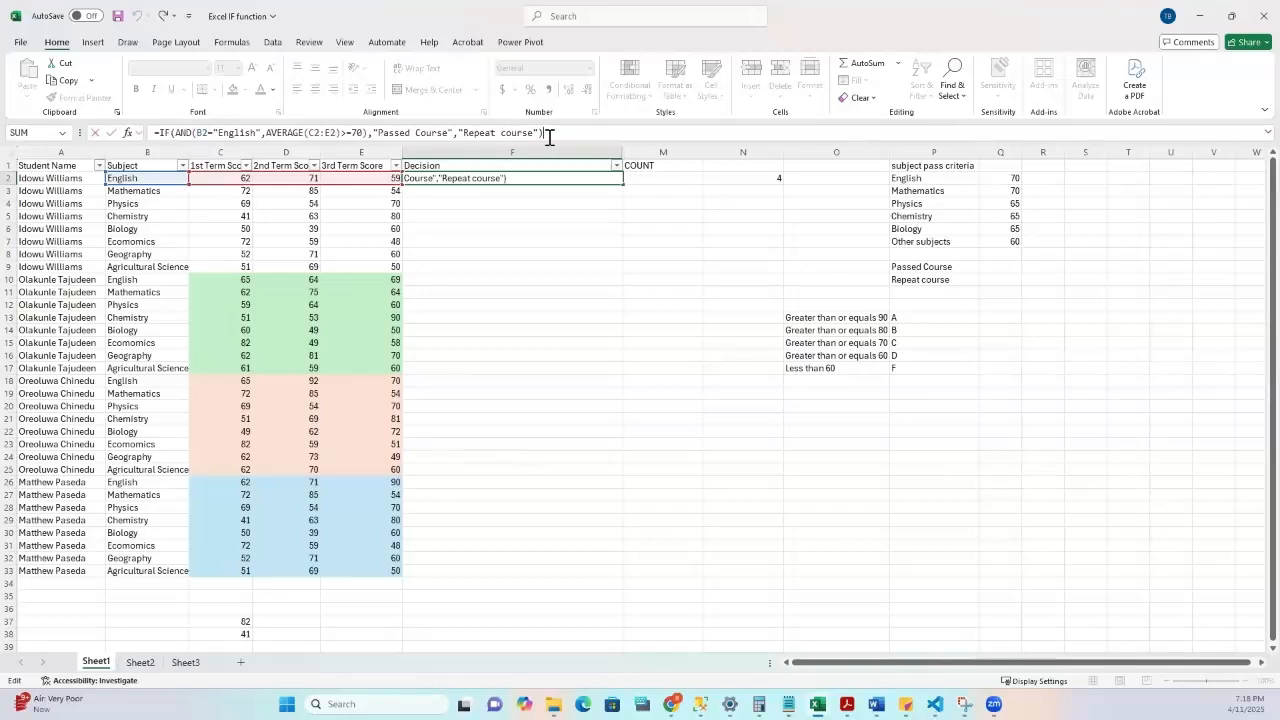
key(Return)
click(606, 180)
double_click(621, 184)
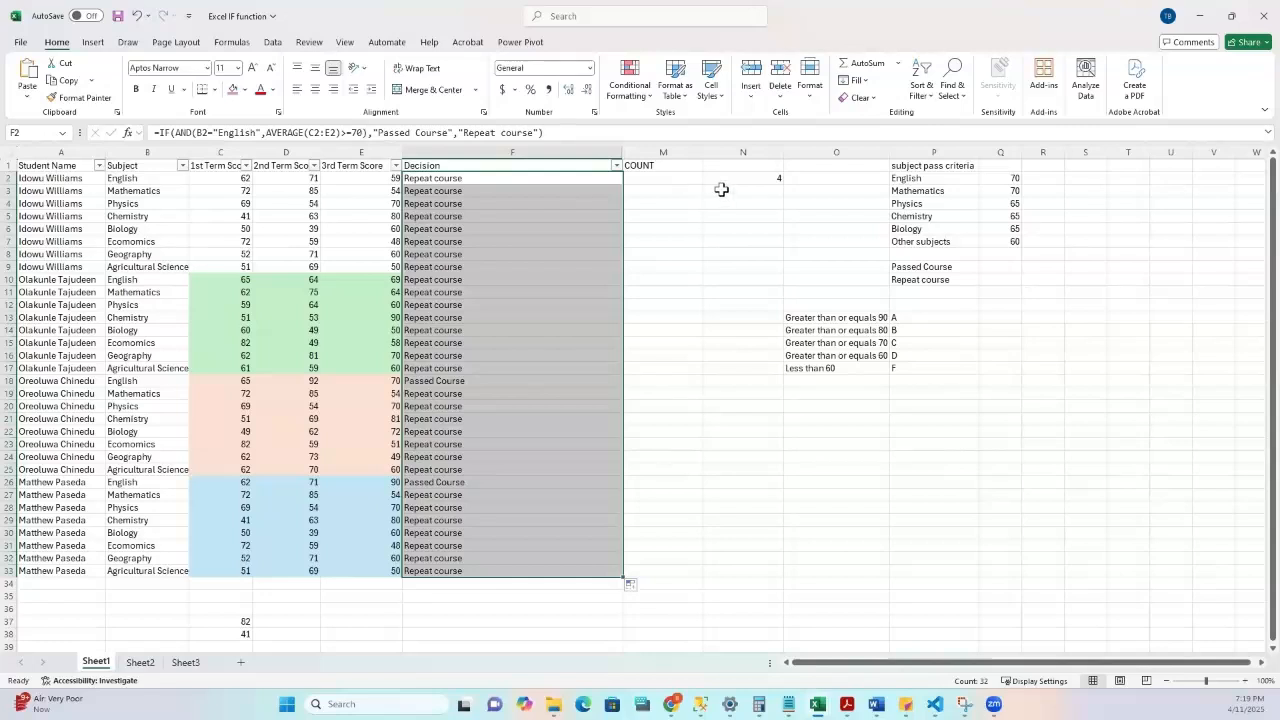
Replace "Repeat course" in the F2 formula with a nested IF whose AND function first tests B2="Mathematics".
click(557, 133)
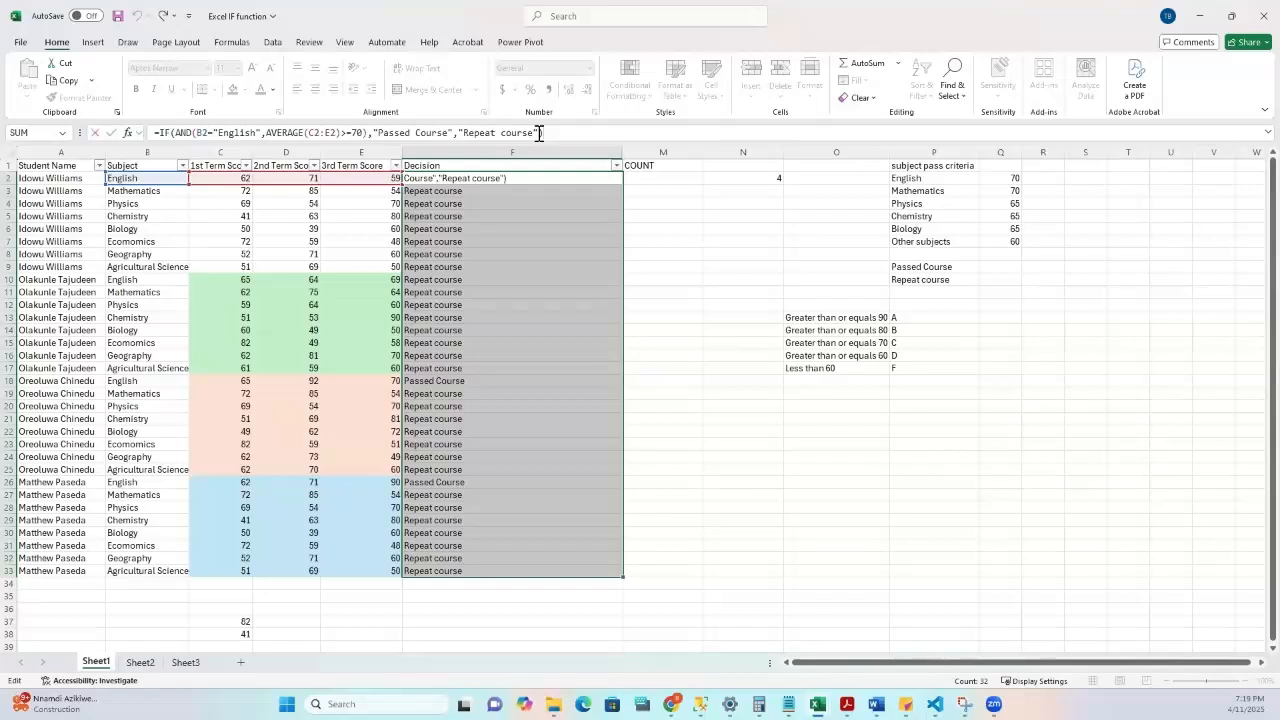
drag(539, 133, 459, 131)
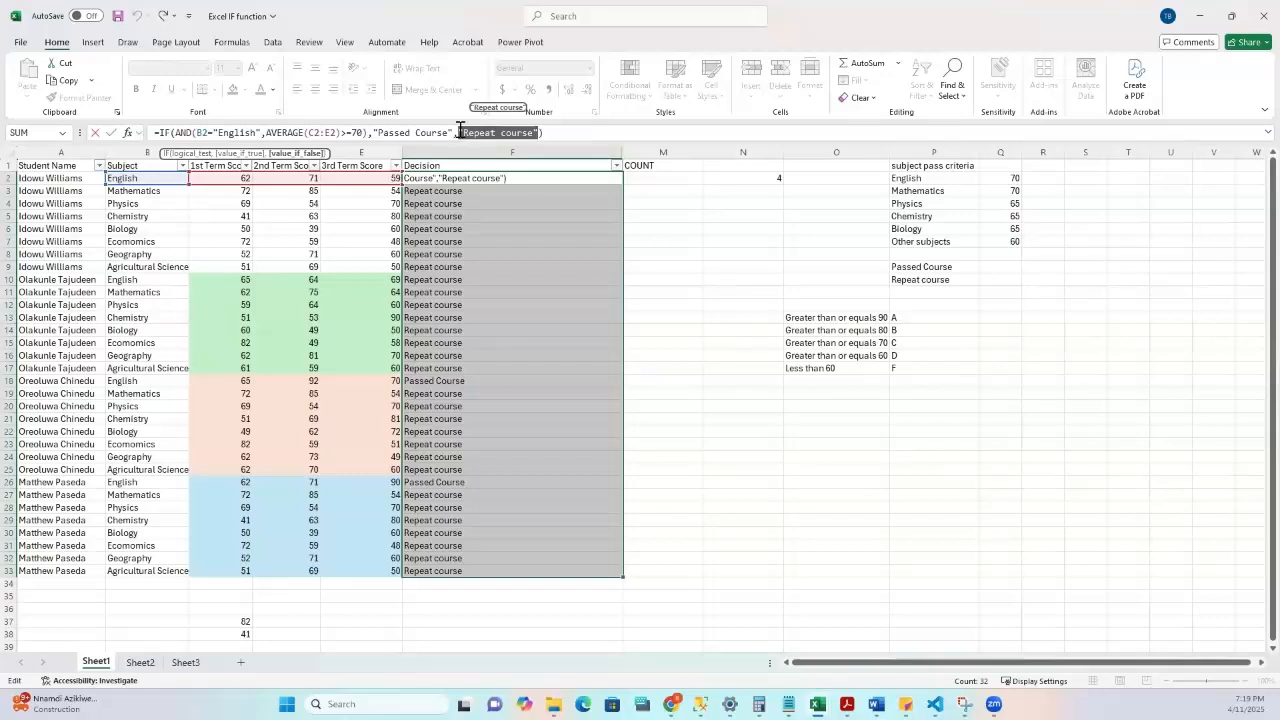
key(BackSpace)
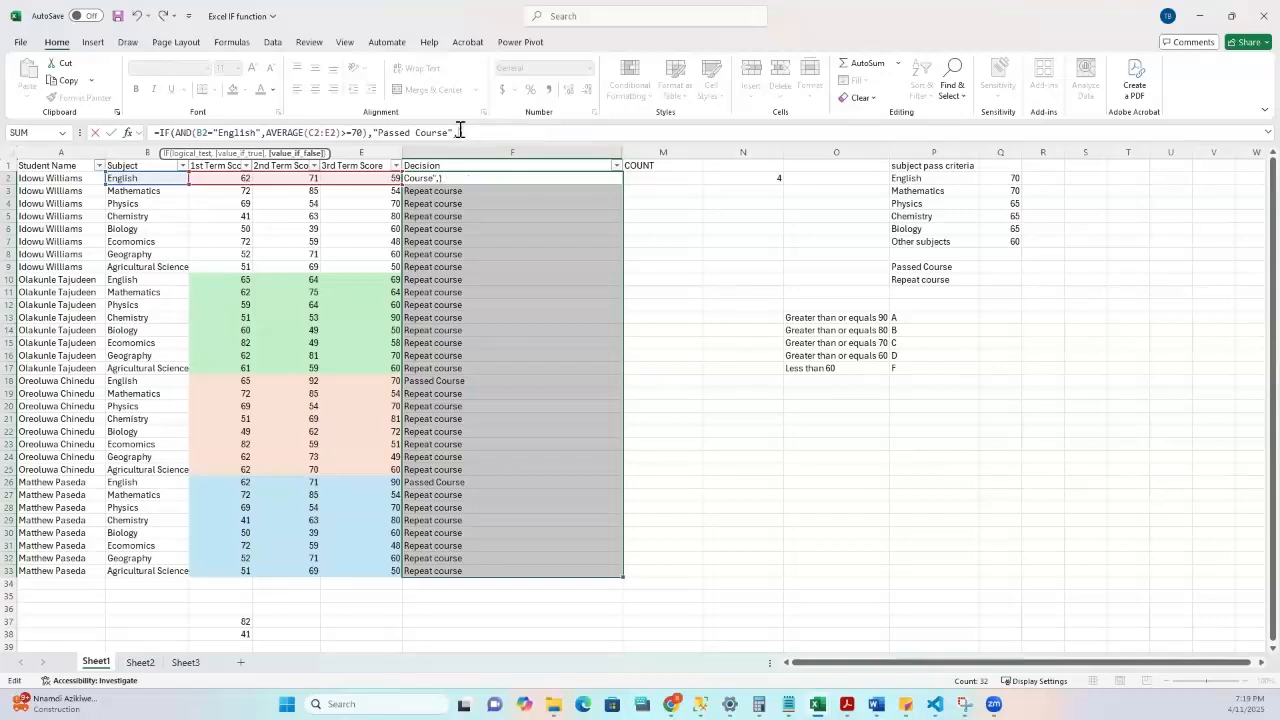
text(If)
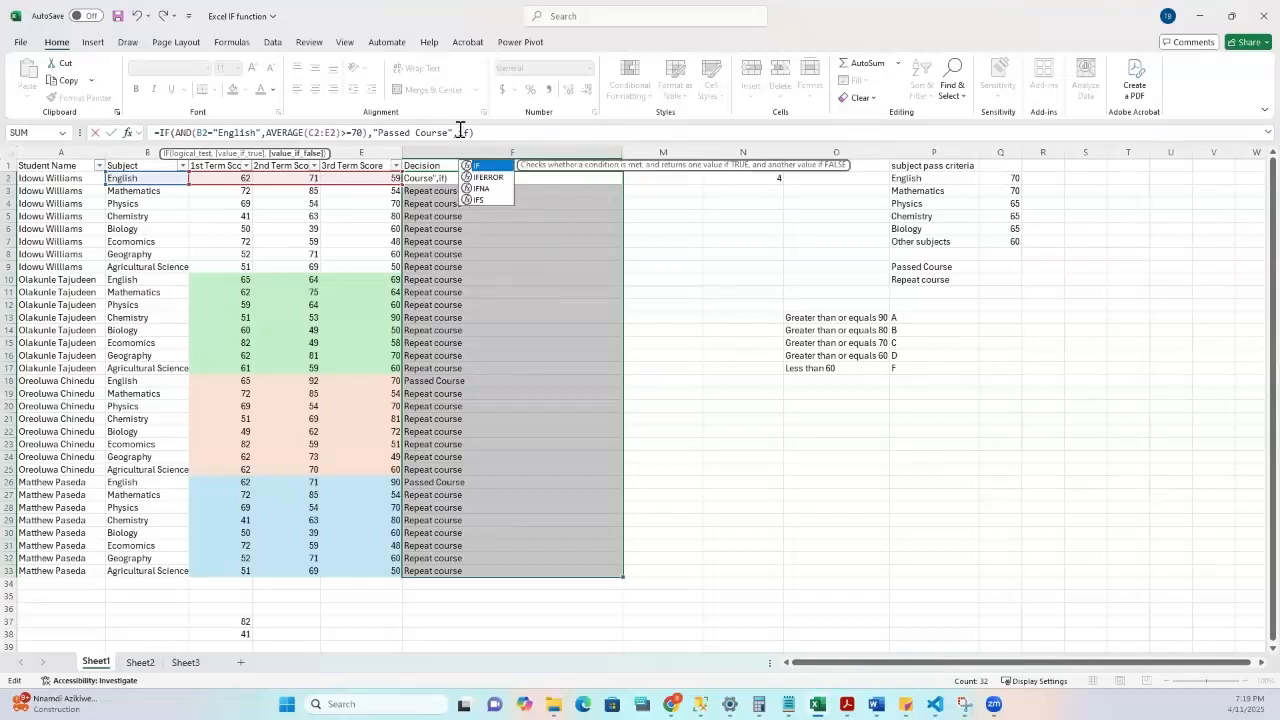
key(Tab)
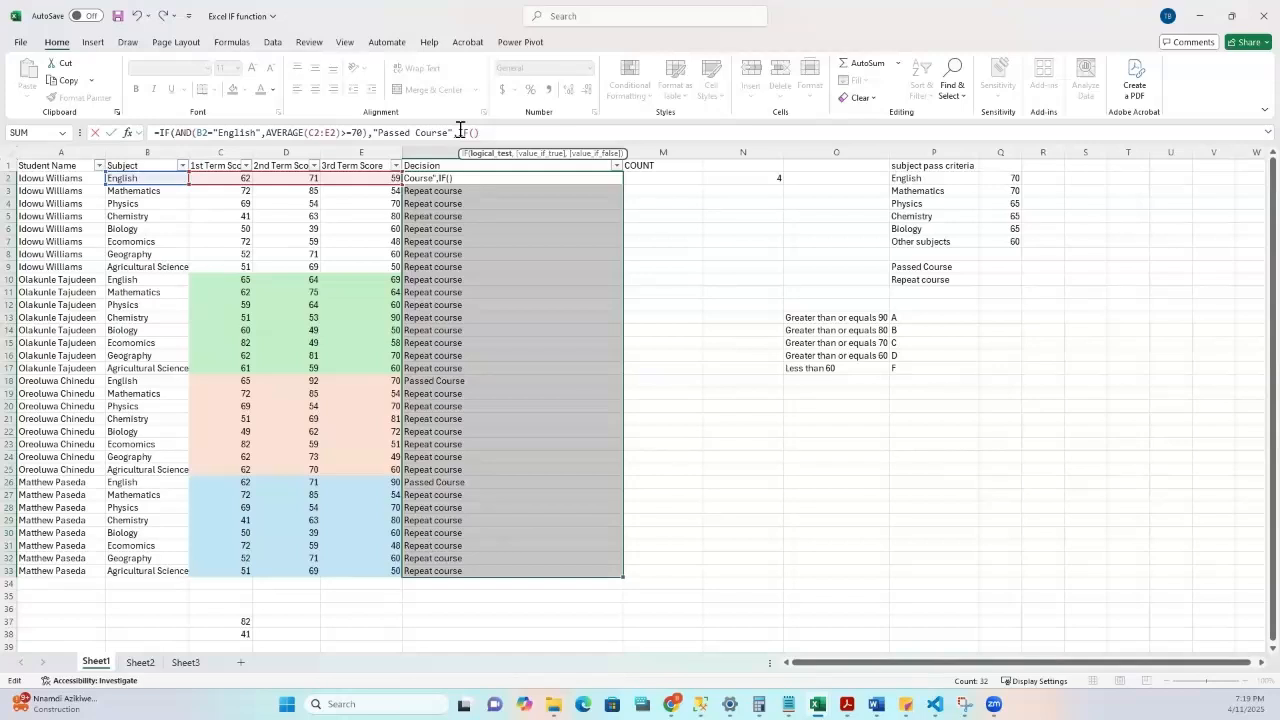
text(and)
key(Tab)
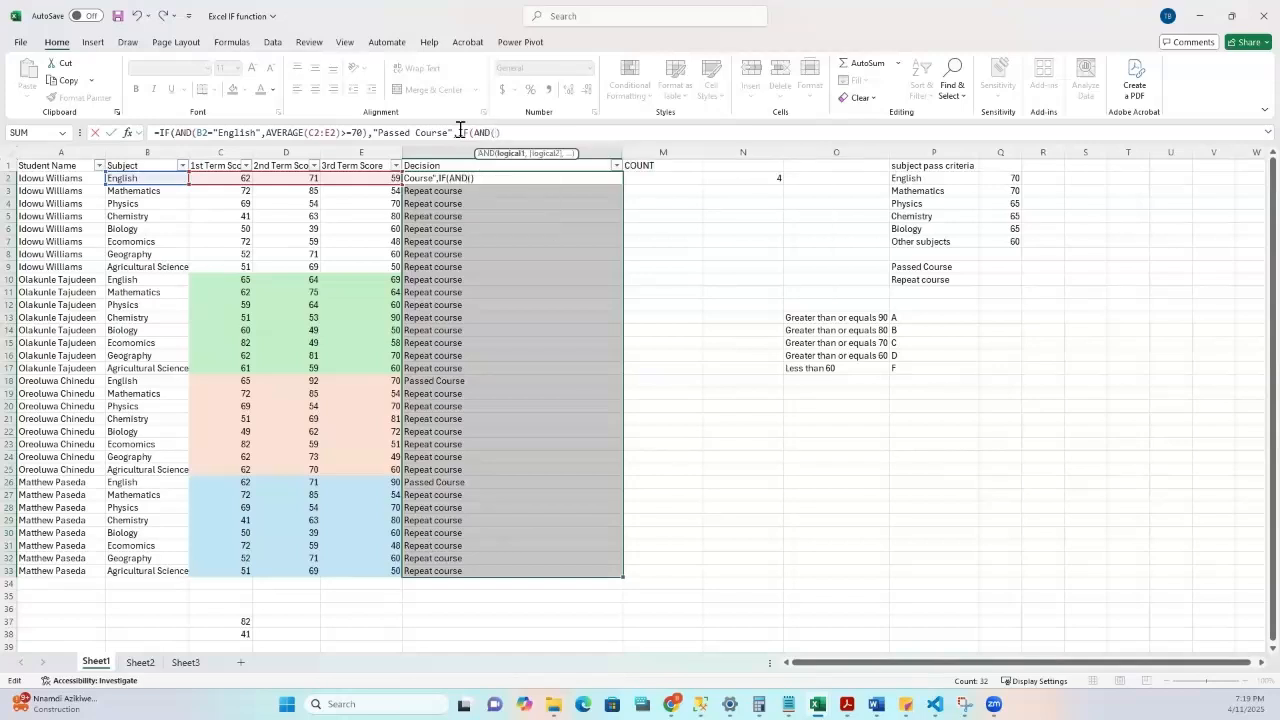
click(136, 178)
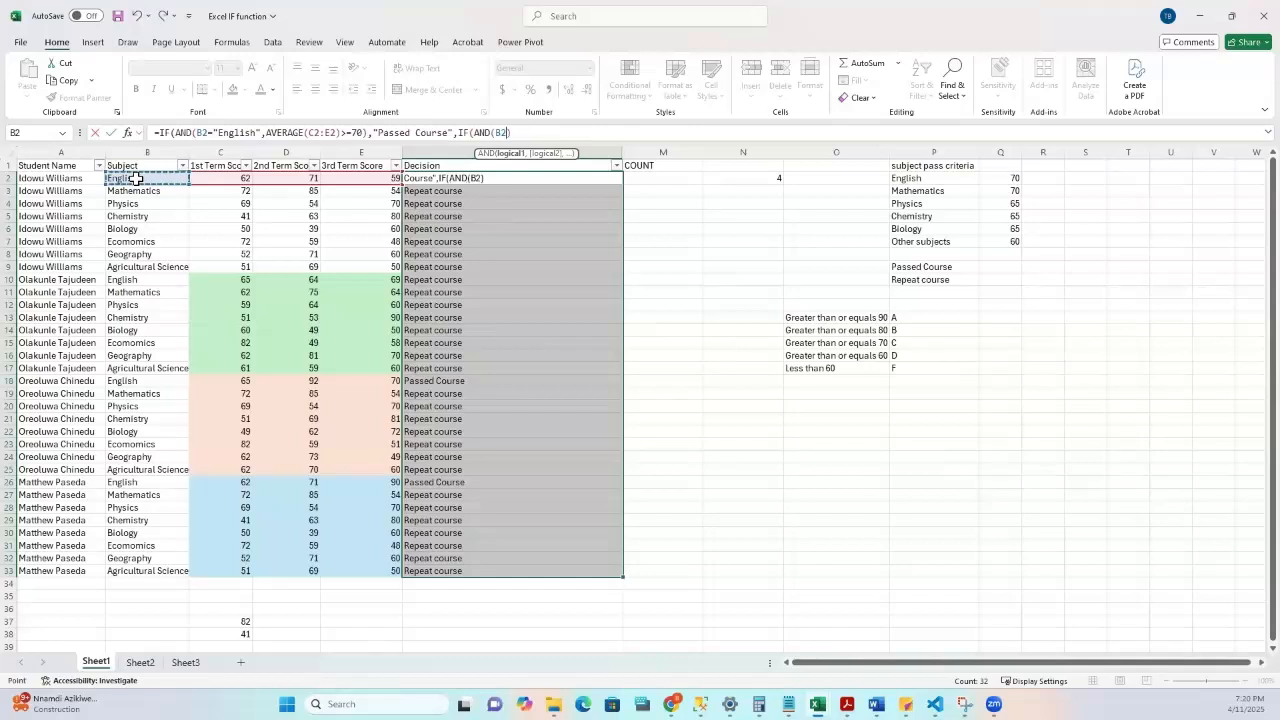
text(="Mathematics")
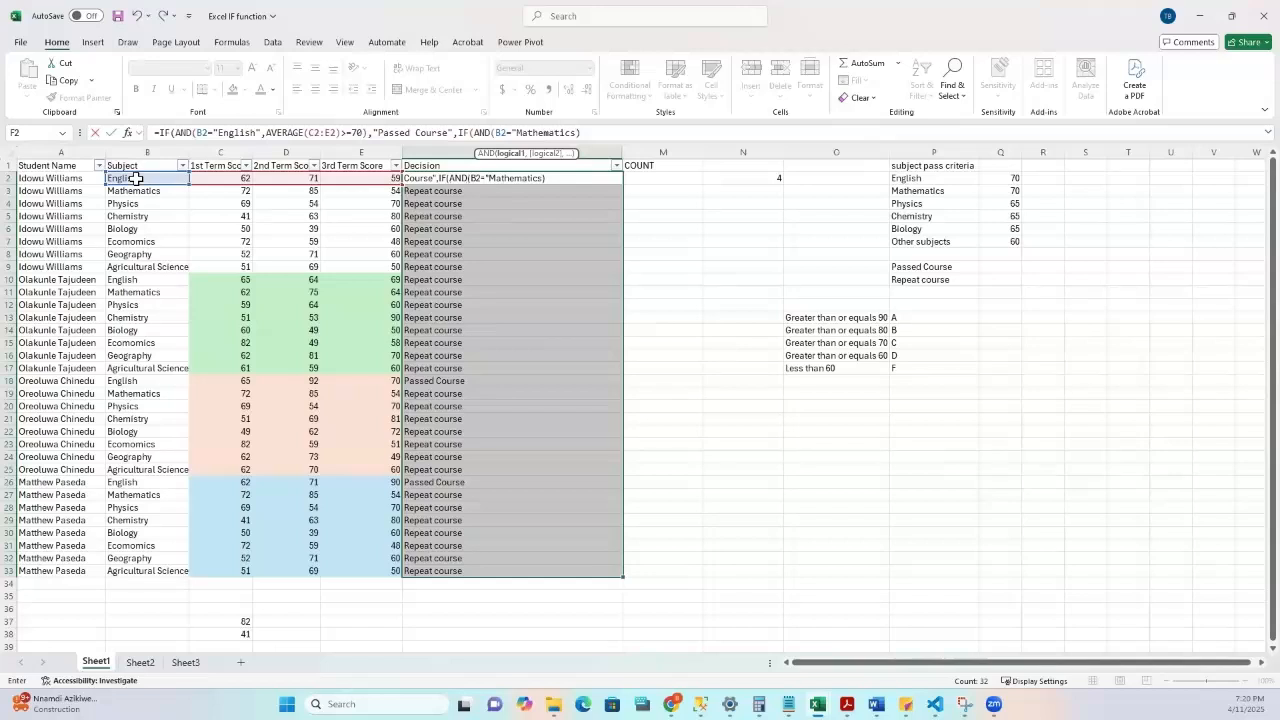
Add AVERAGE(C2:E2) as the second condition of the nested AND in F2 and close the AND function.
text(),)
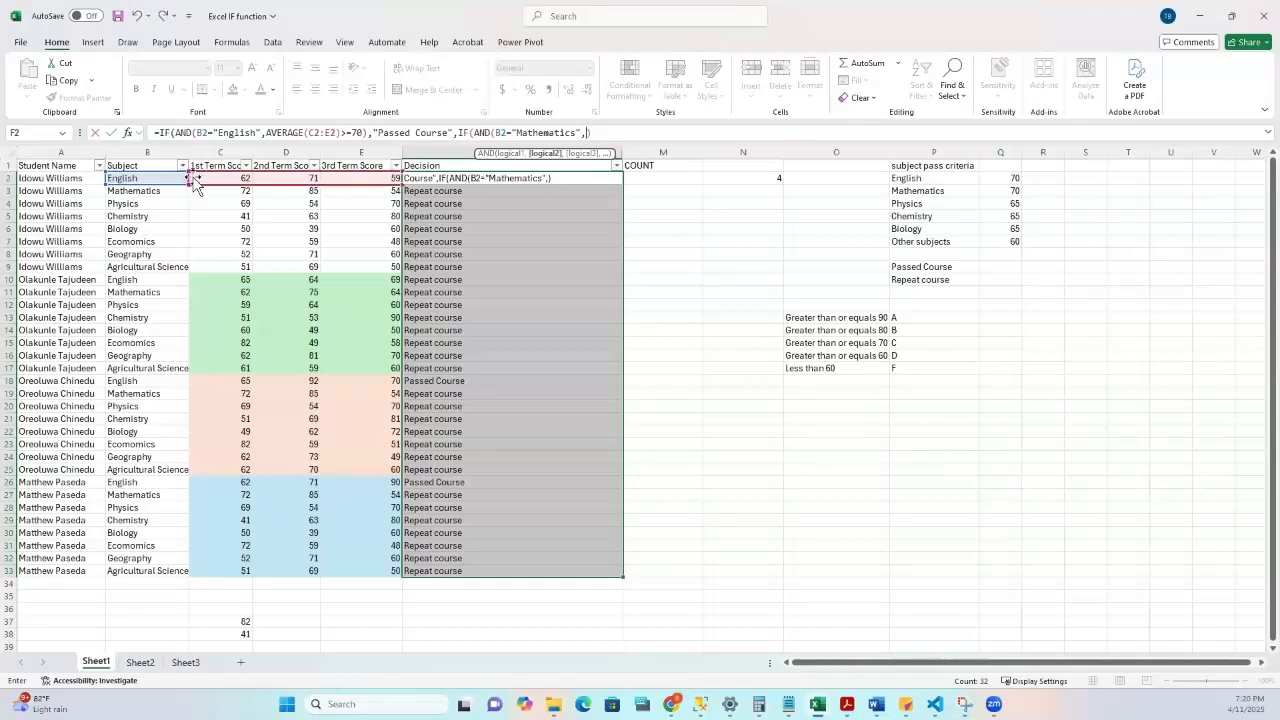
text(aver)
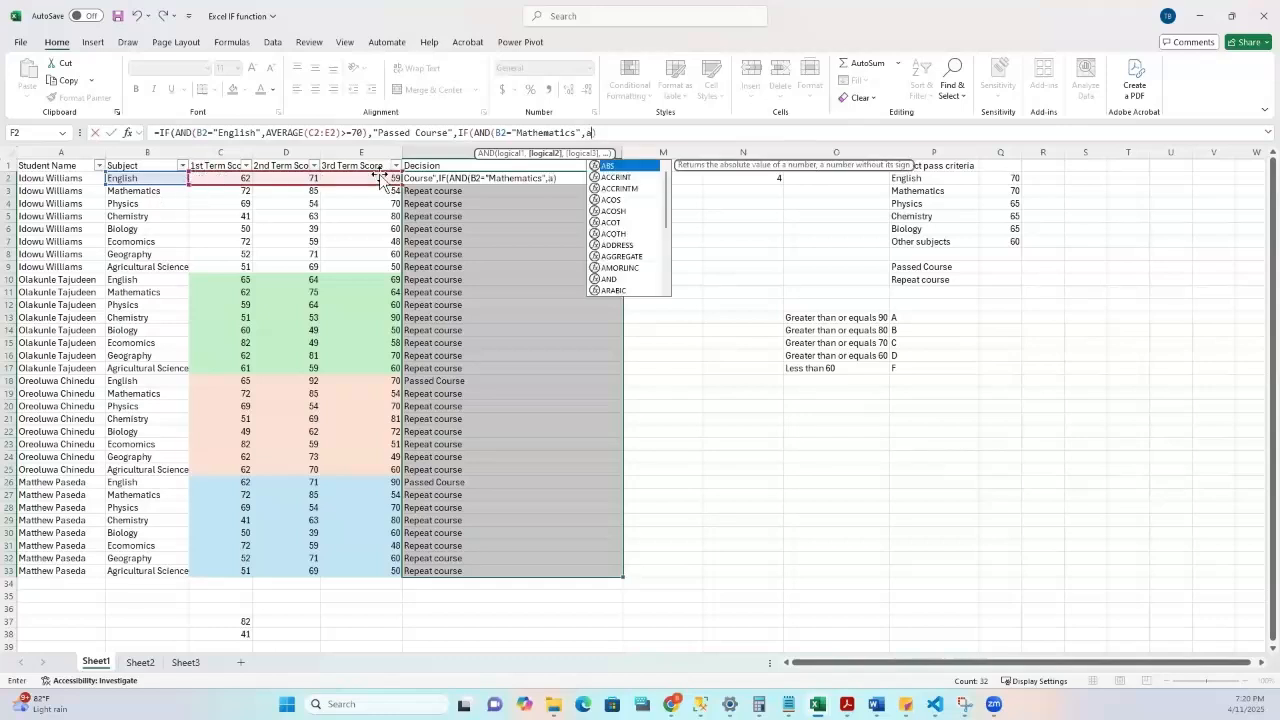
key(Tab)
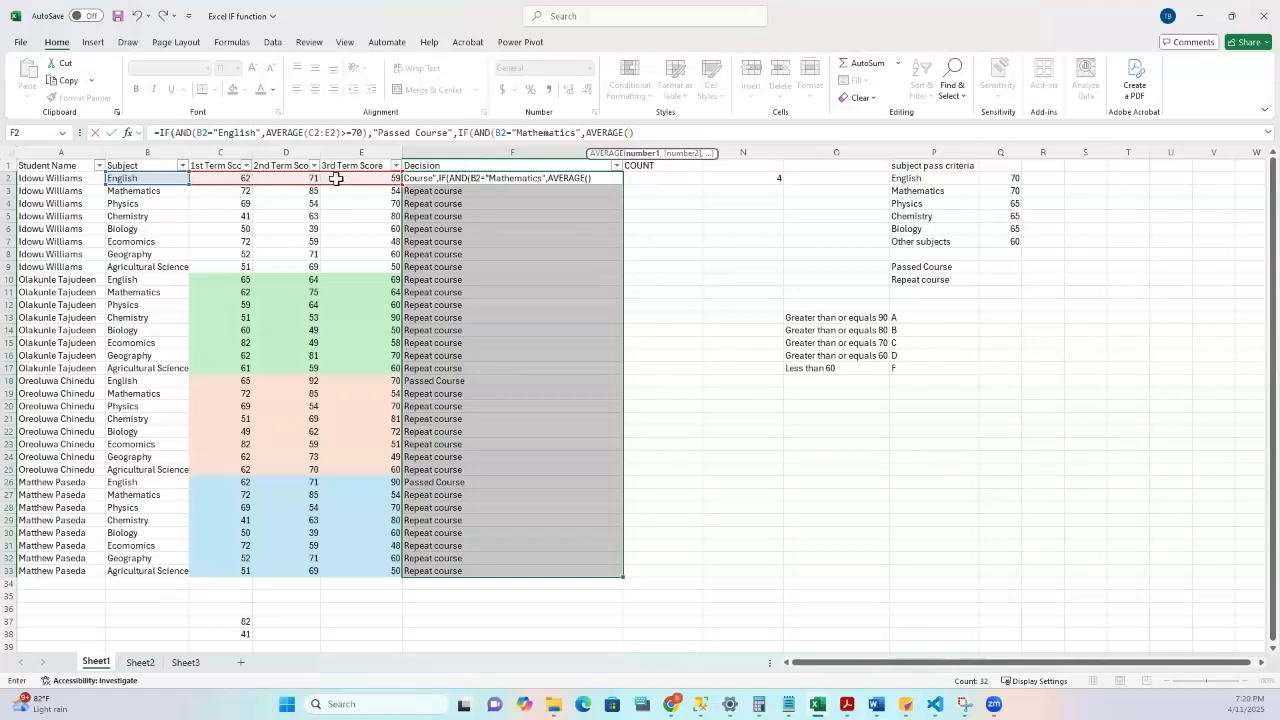
text(C2:)
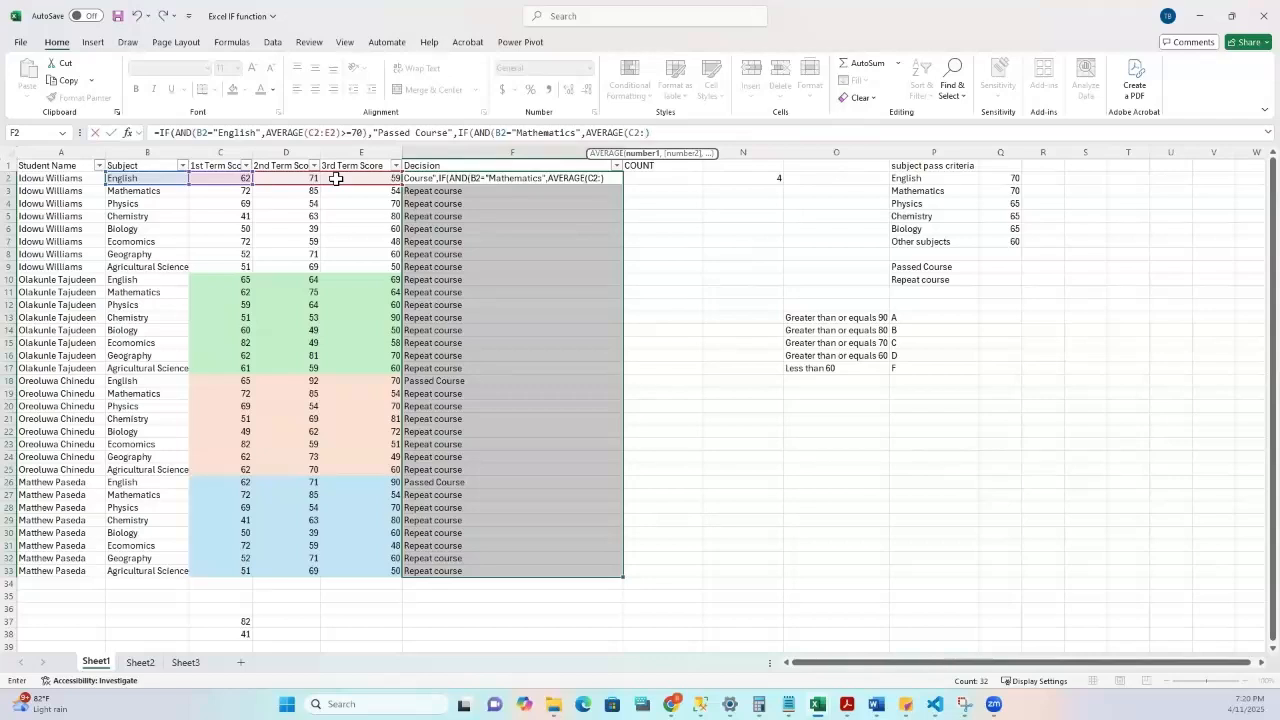
text(E)
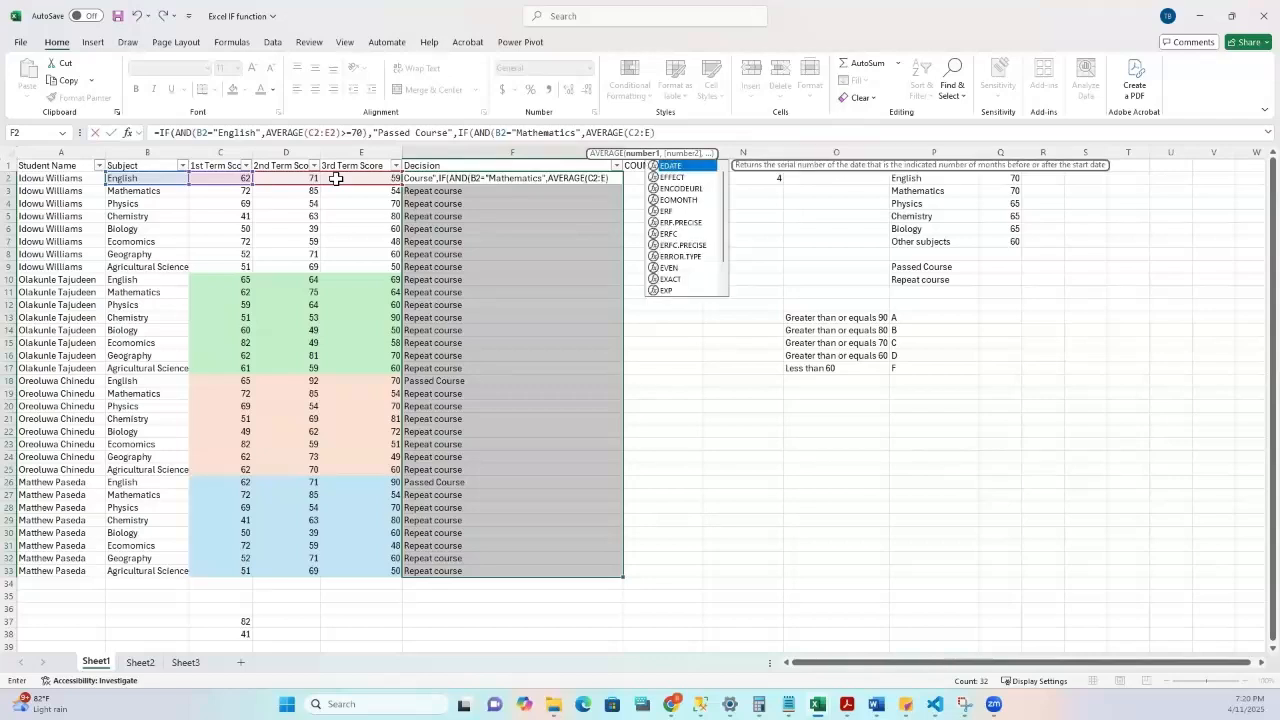
text(2)
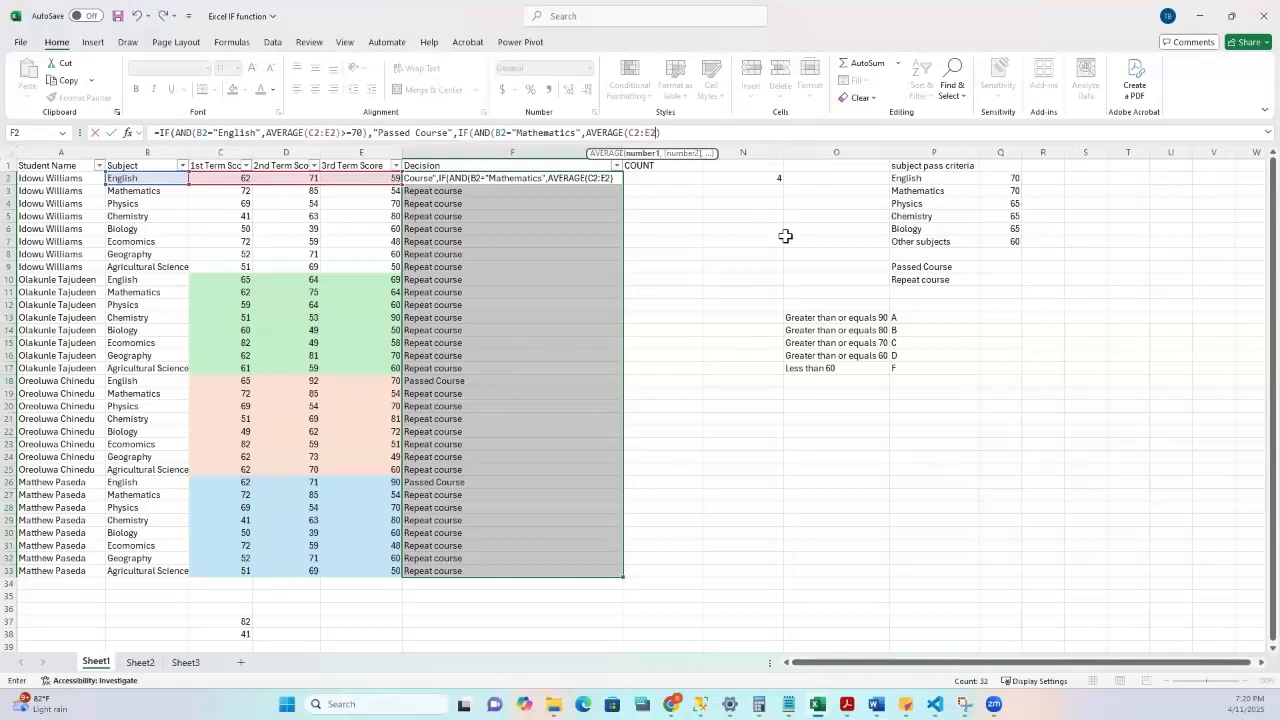
text())
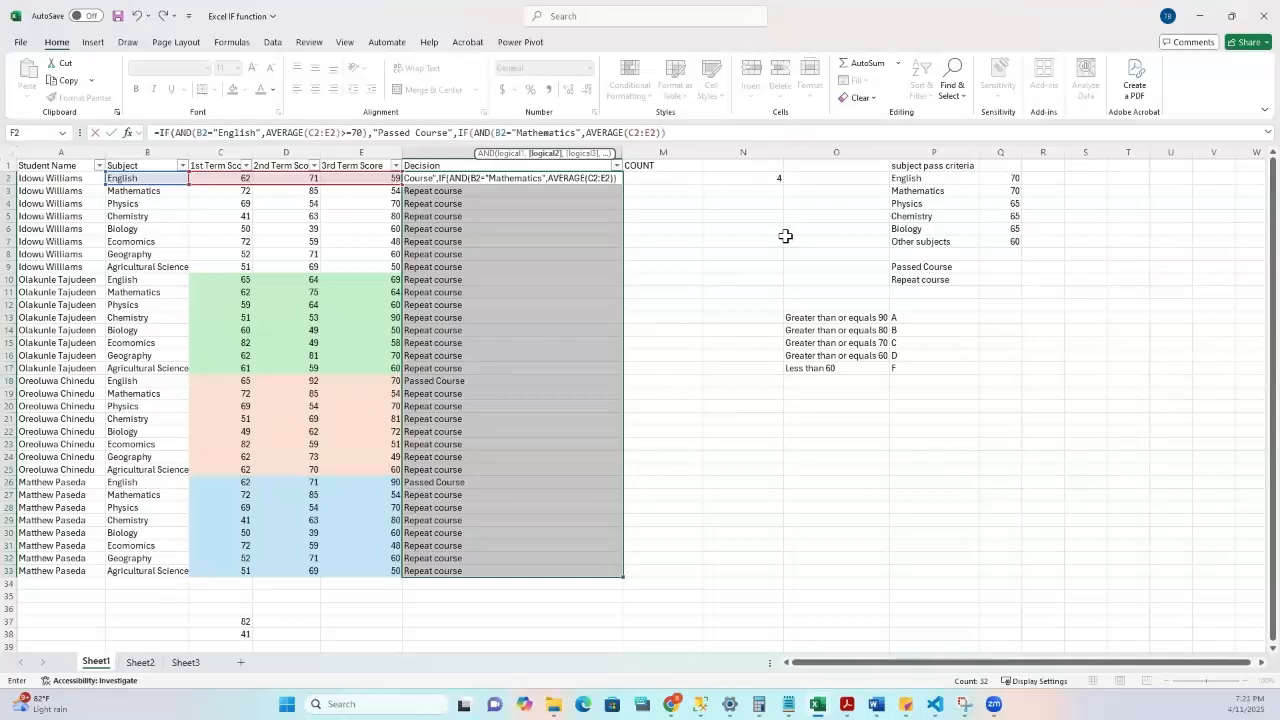
text())
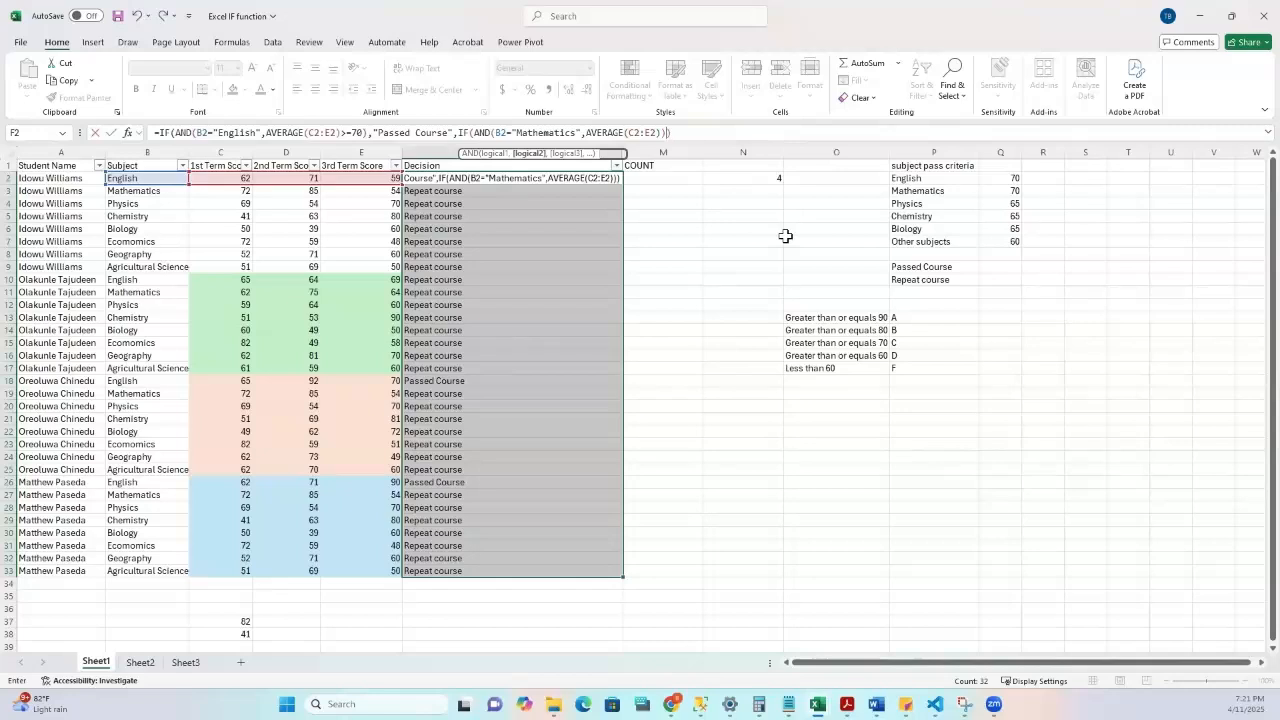
text(,)
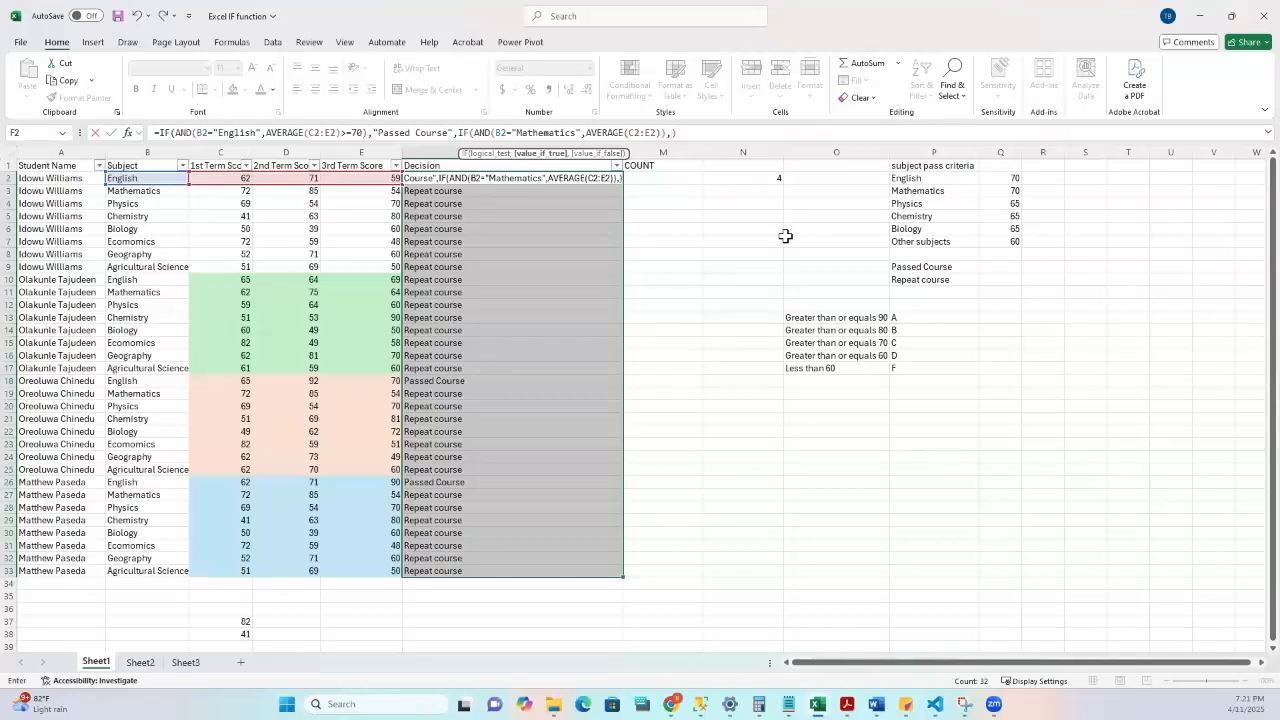
text(")
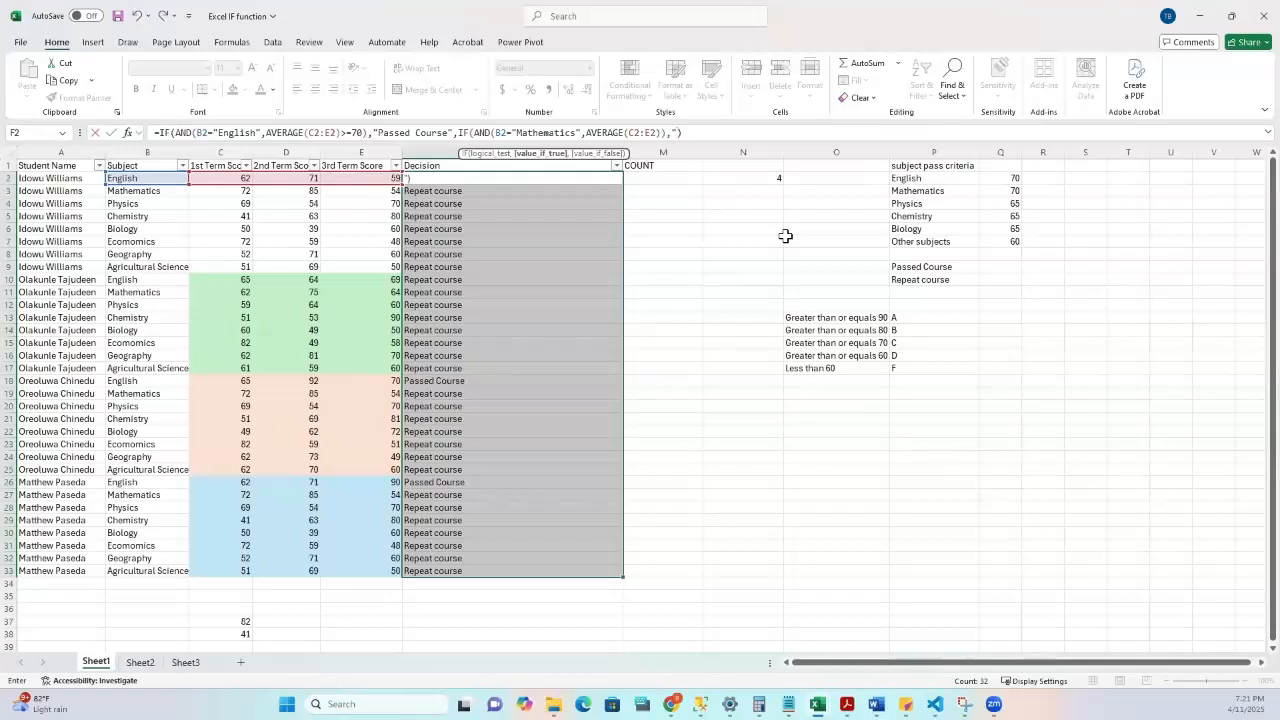
key(BackSpace)
key(BackSpace)
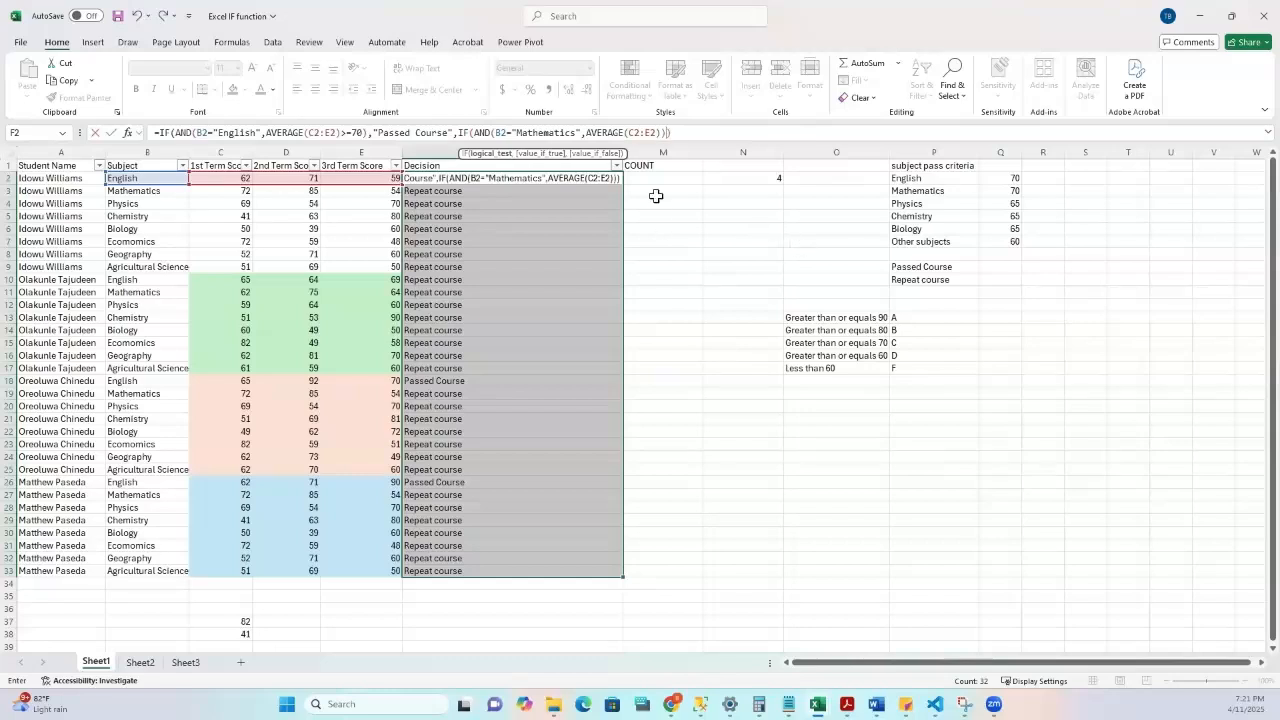
Insert the comparison >= 70 after AVERAGE(C2:E2) inside the nested Mathematics AND condition in F2.
click(660, 136)
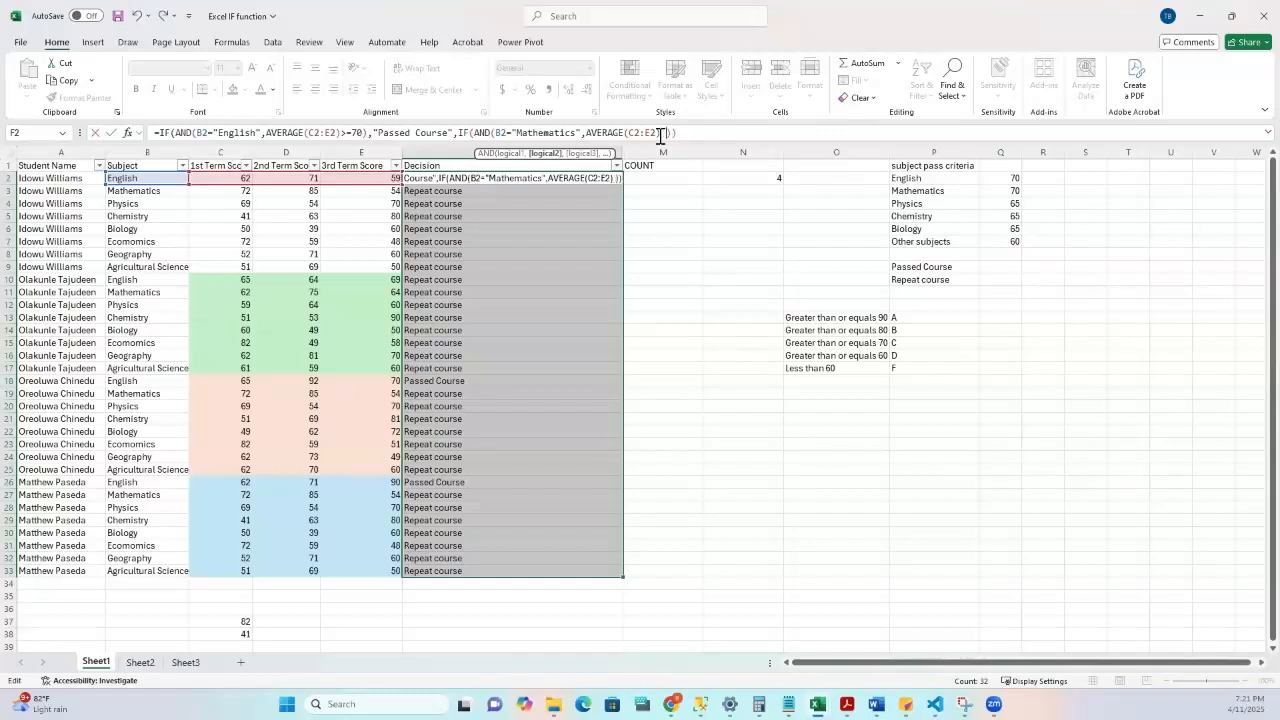
text(>)
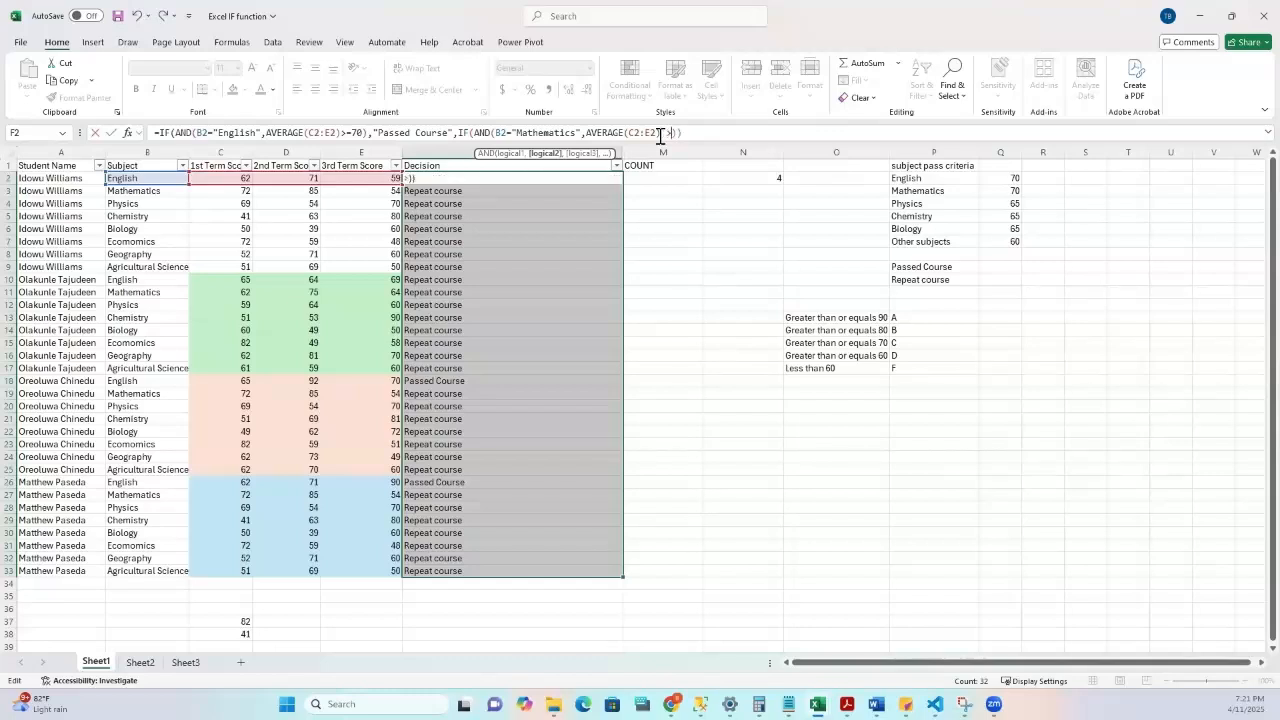
text(= 70)
key(Right)
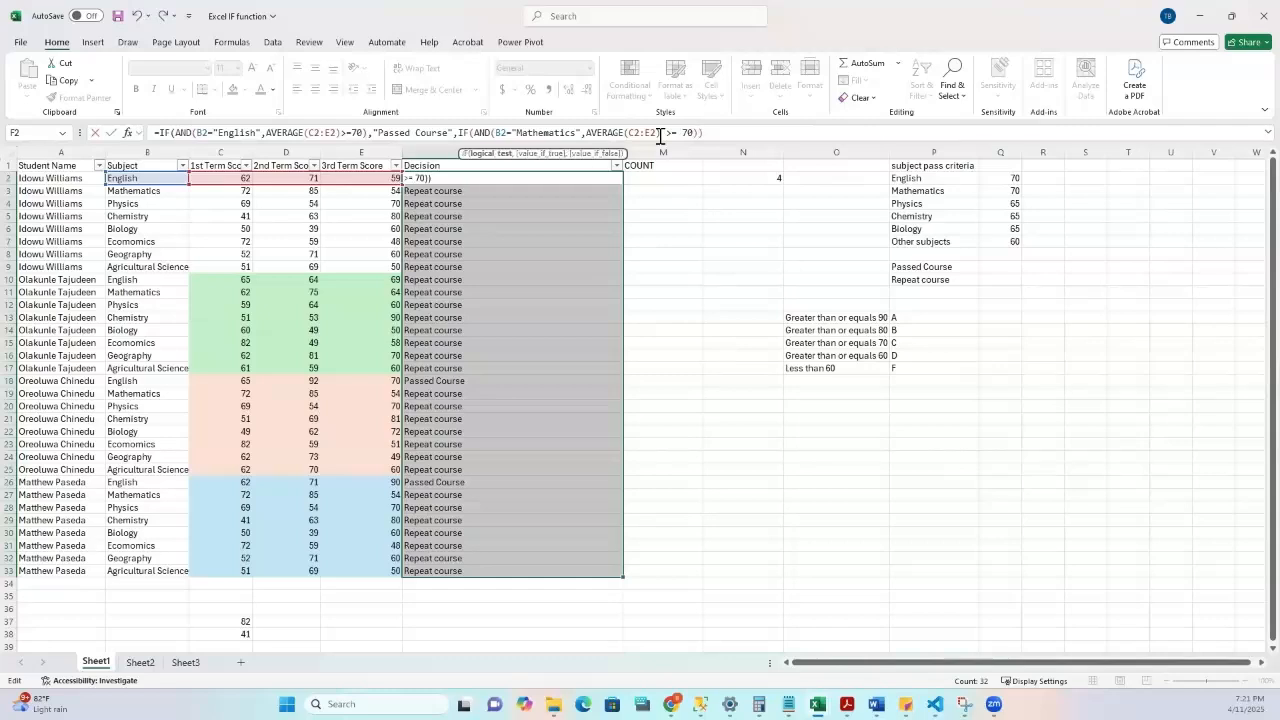
Complete the nested IF in F2 with "Passed Course" if true and "Repeat Course" if false, and add the closing parentheses.
text(,")
text(Passed)
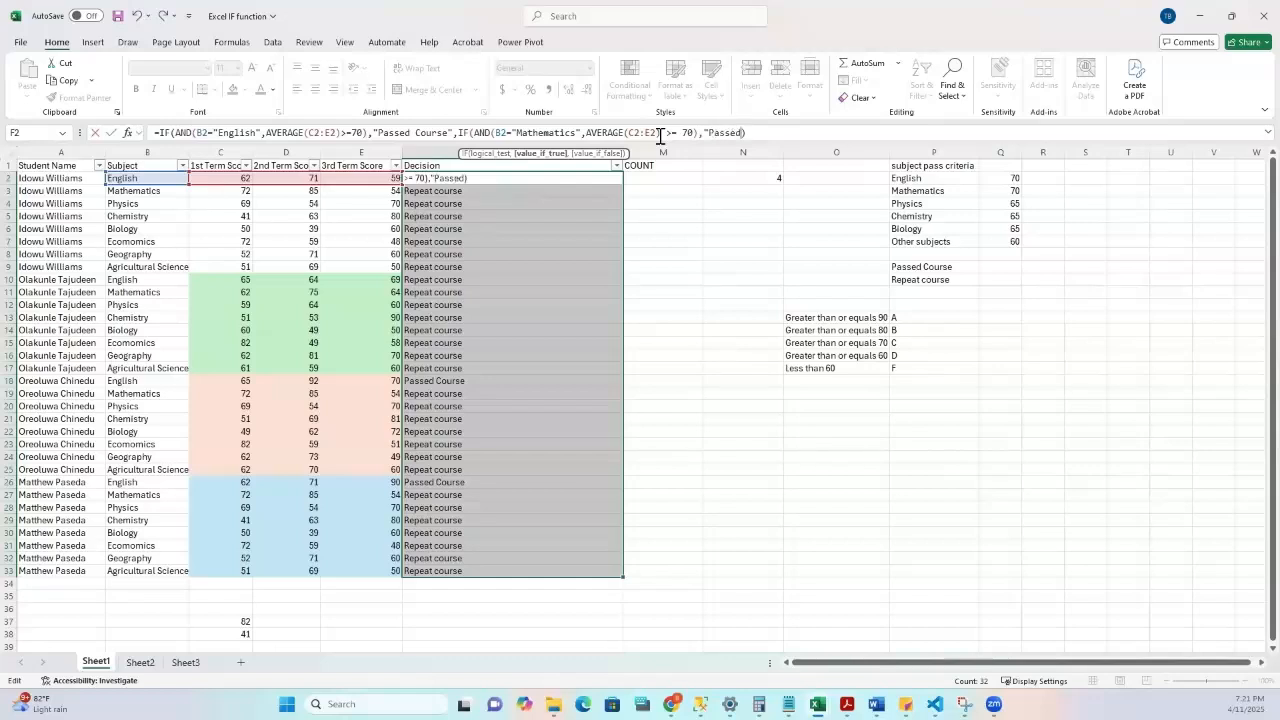
text( Course",)
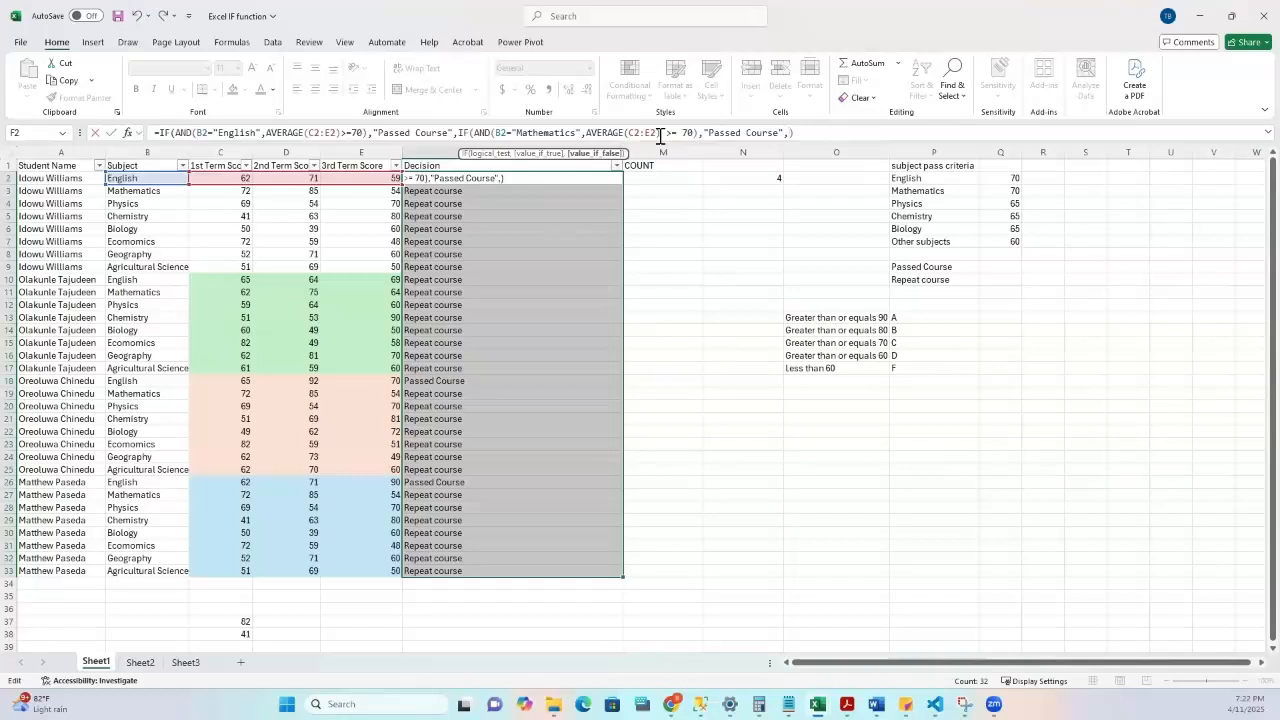
text("Repeat Course")
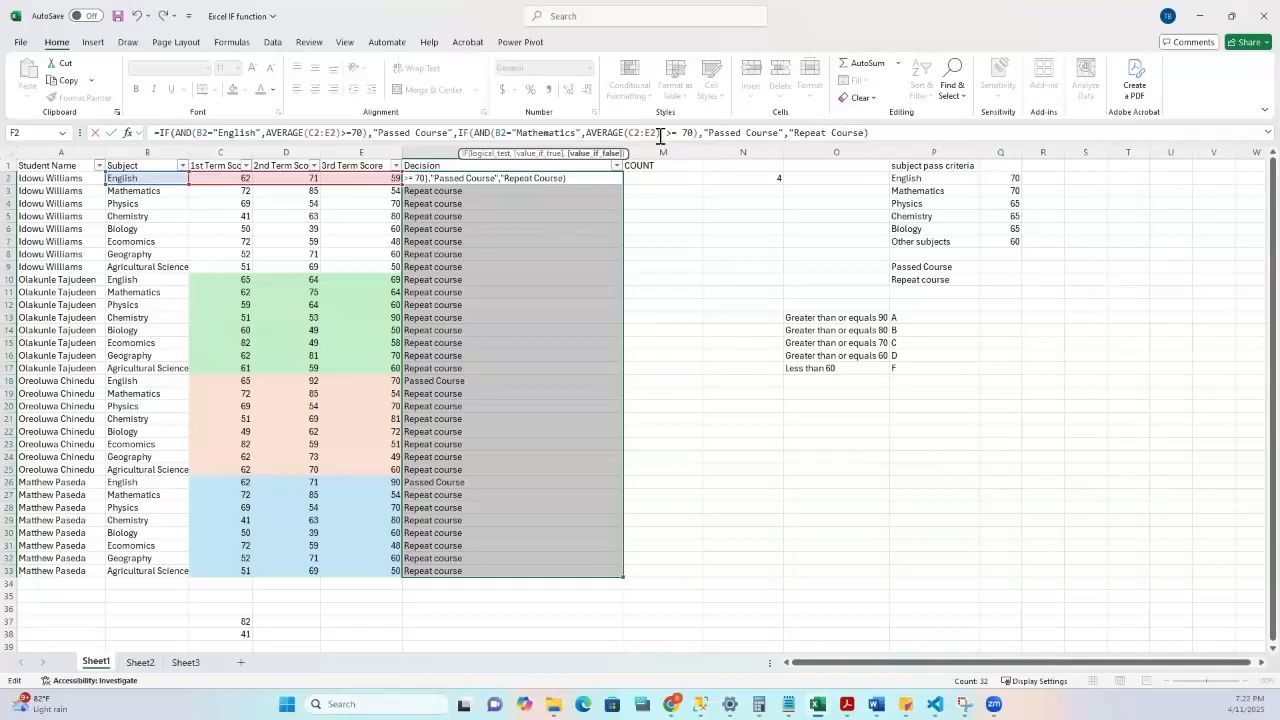
text("))
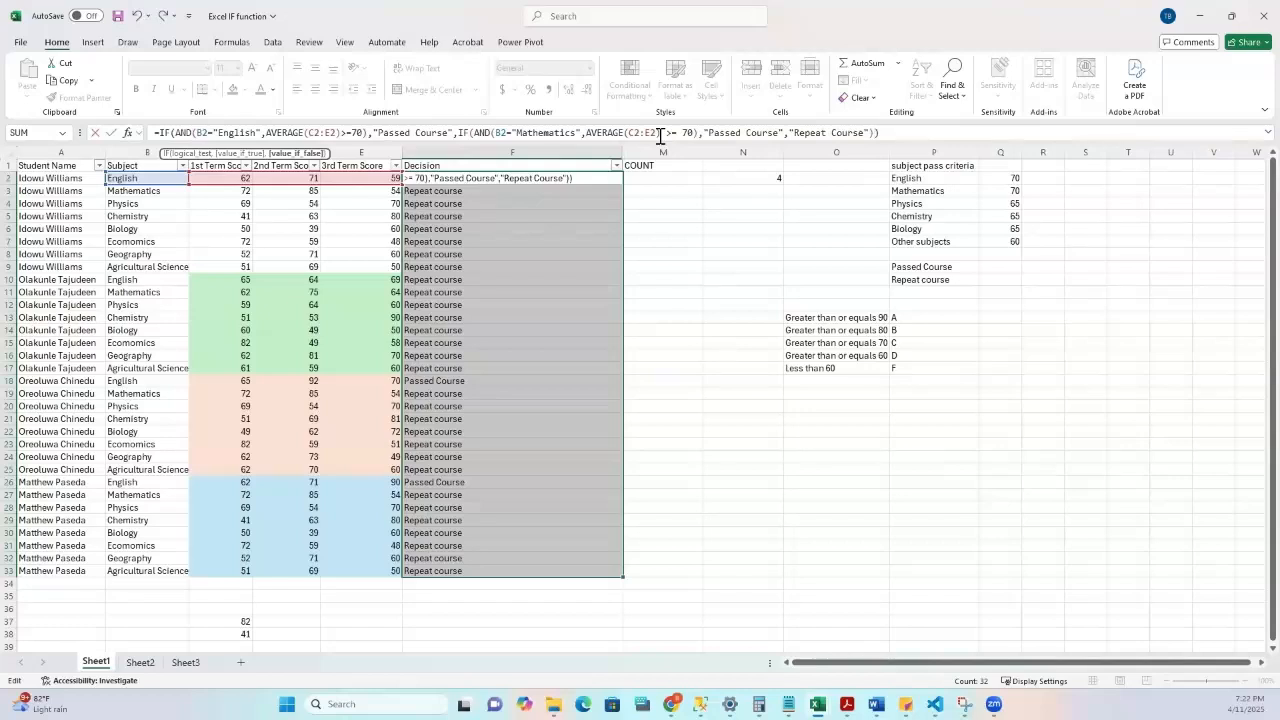
click(896, 134)
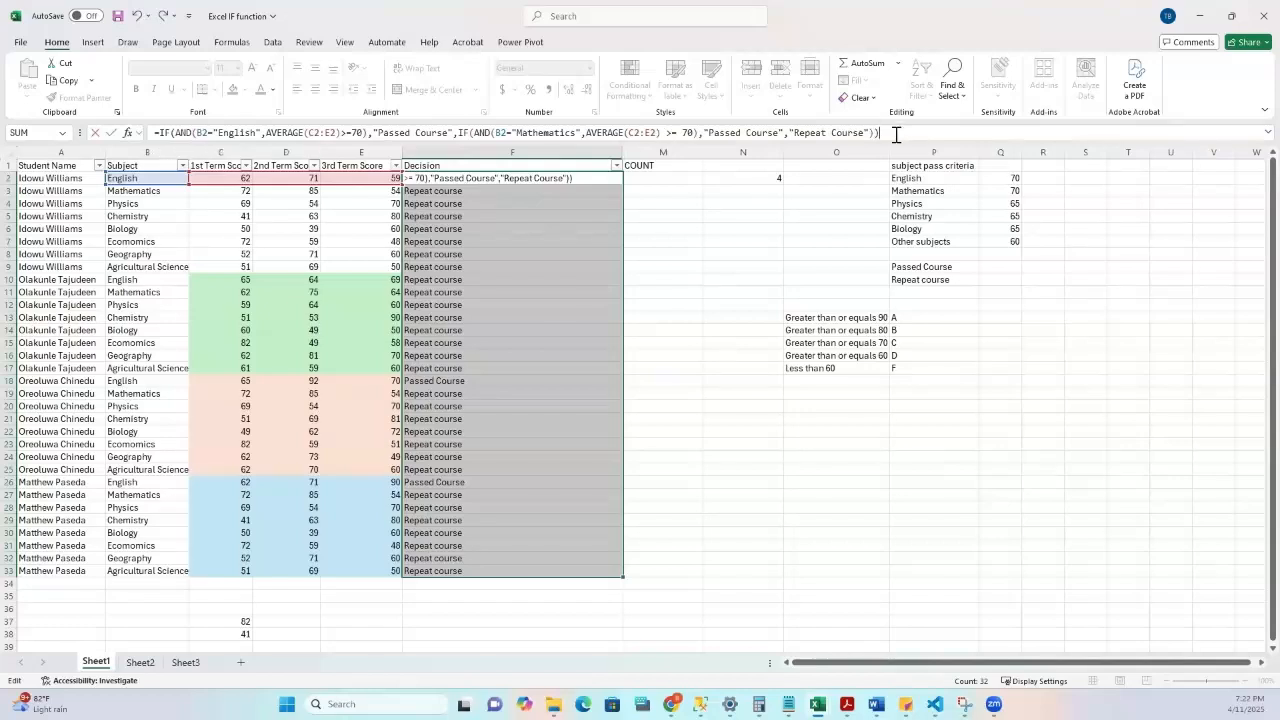
text())
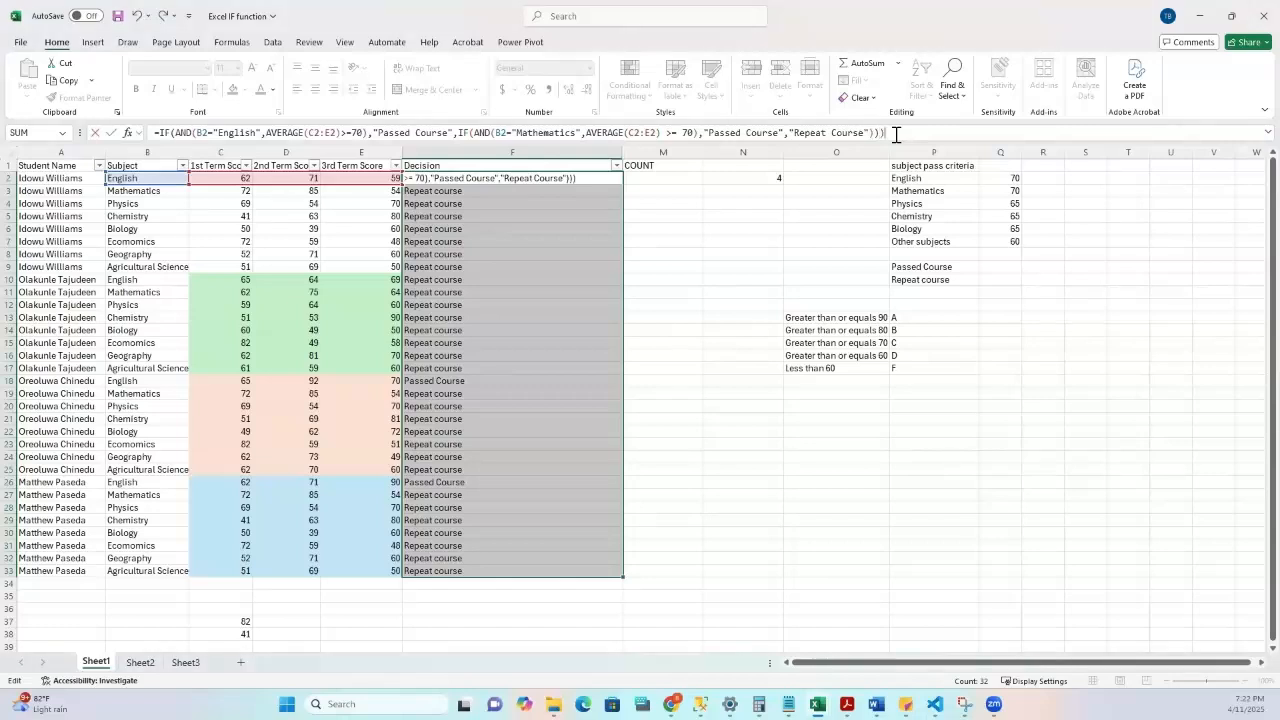